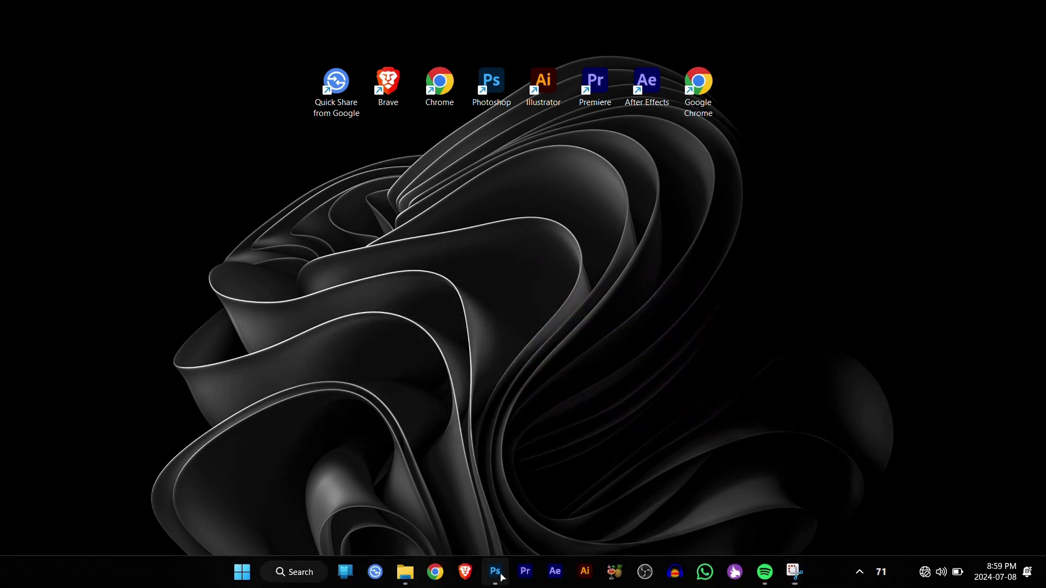
Delete all tape and title layers from Untitled-1, leaving only the white background.
{"action": "left_click", "coordinate": [496, 573]}
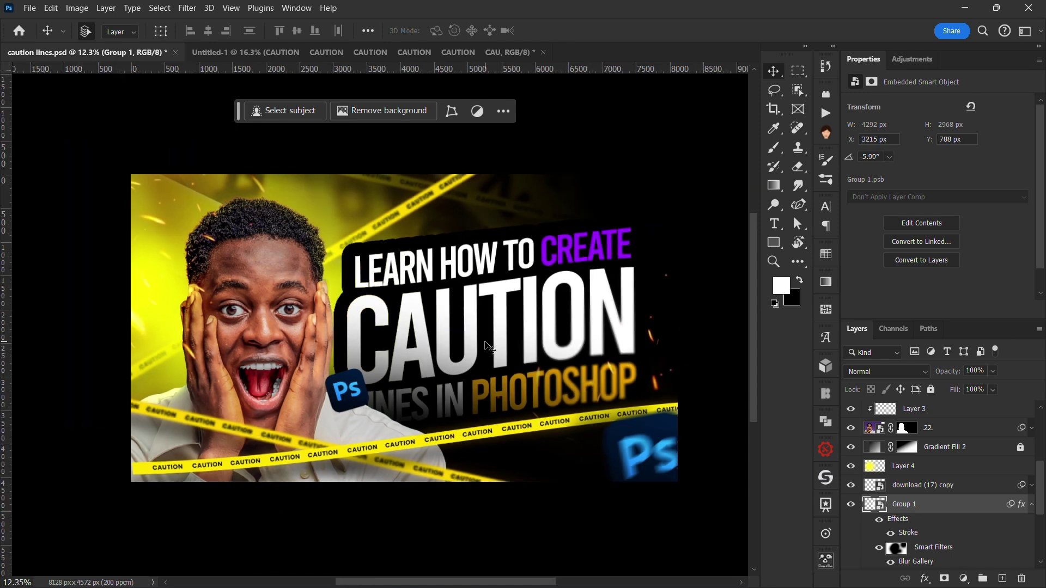
{"action": "left_click", "coordinate": [276, 53]}
{"action": "scroll", "coordinate": [137, 168], "scroll_direction": "down", "scroll_amount": 5}
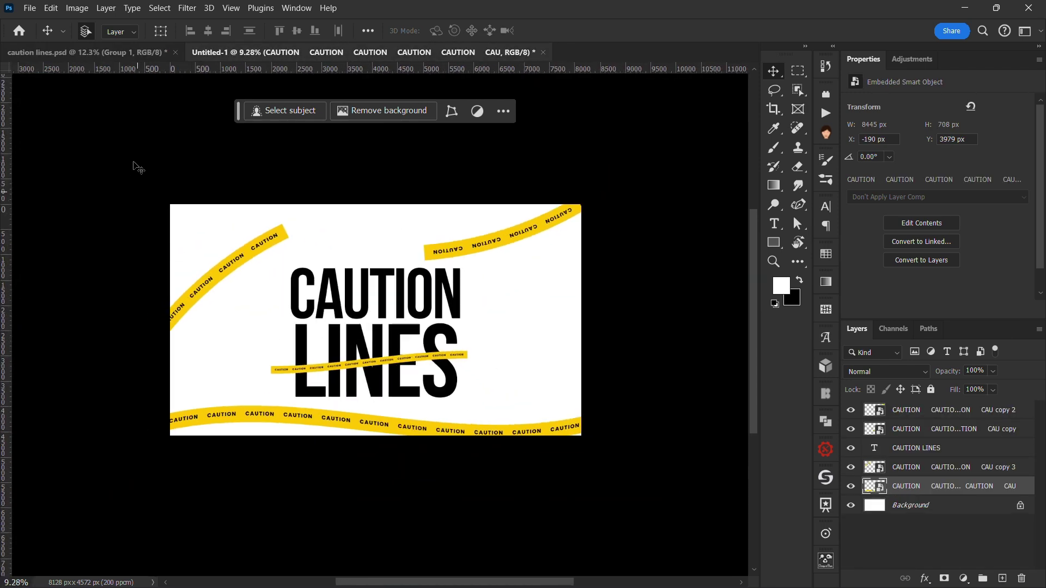
{"action": "left_click_drag", "start_coordinate": [134, 163], "coordinate": [603, 451]}
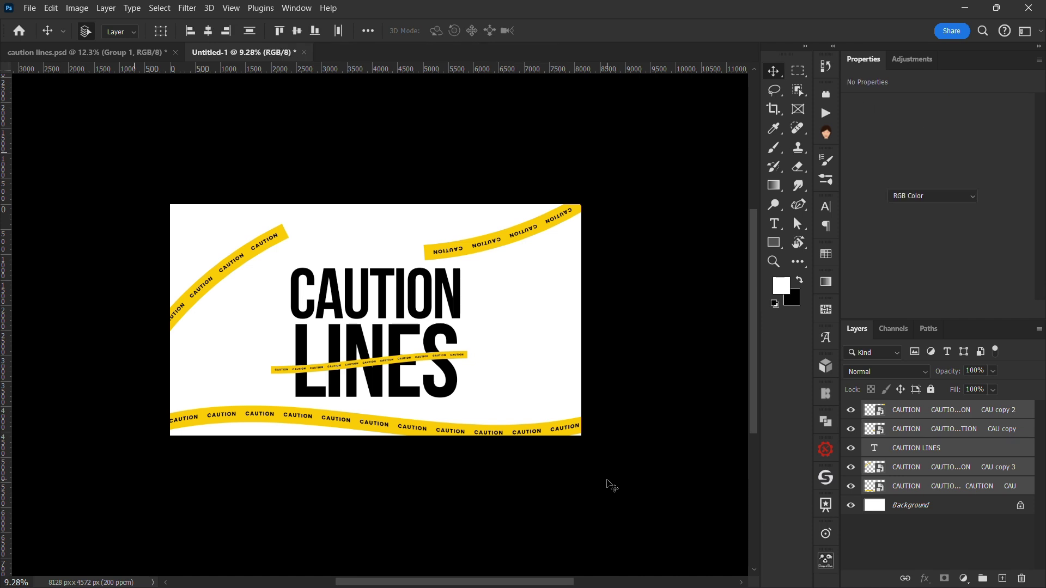
{"action": "key", "text": "Delete"}
{"action": "scroll", "coordinate": [397, 456], "scroll_direction": "up", "scroll_amount": 2}
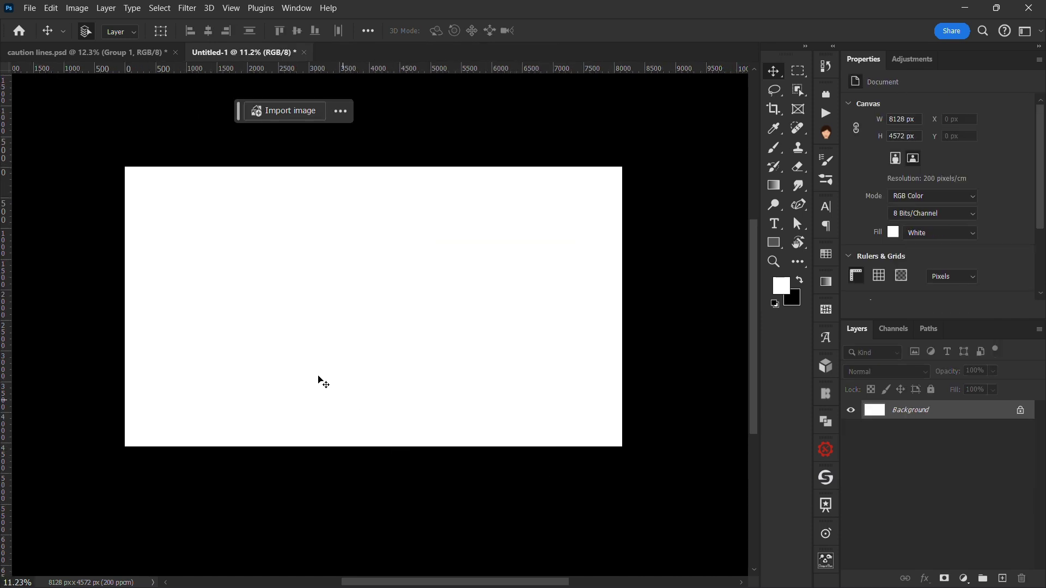
Draw a long, thin yellow rectangle across the middle of the canvas.
{"action": "key", "text": "u"}
{"action": "scroll", "coordinate": [148, 276], "scroll_direction": "up", "scroll_amount": 2}
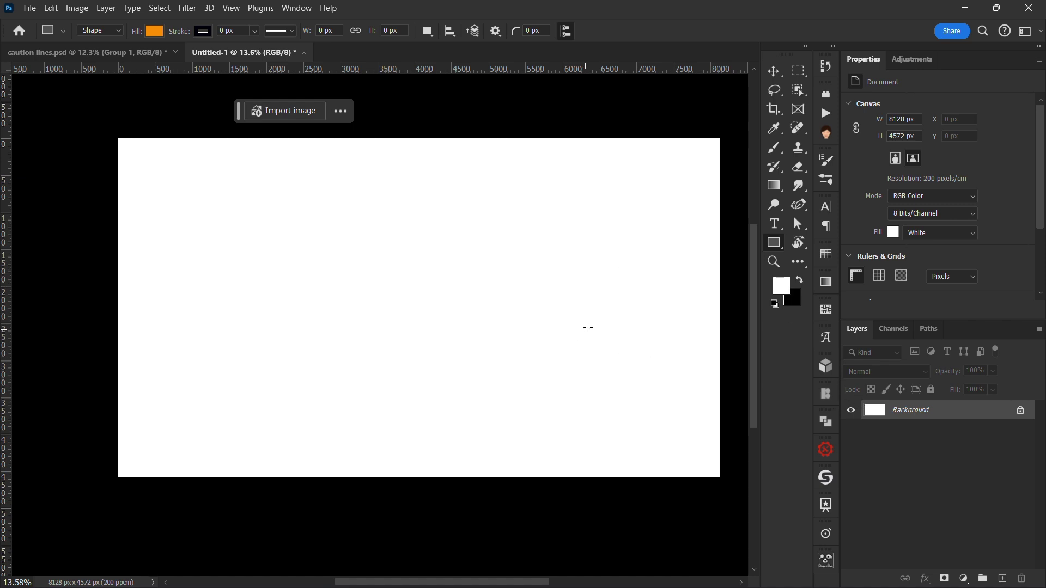
{"action": "right_click", "coordinate": [774, 243]}
{"action": "left_click", "coordinate": [811, 244]}
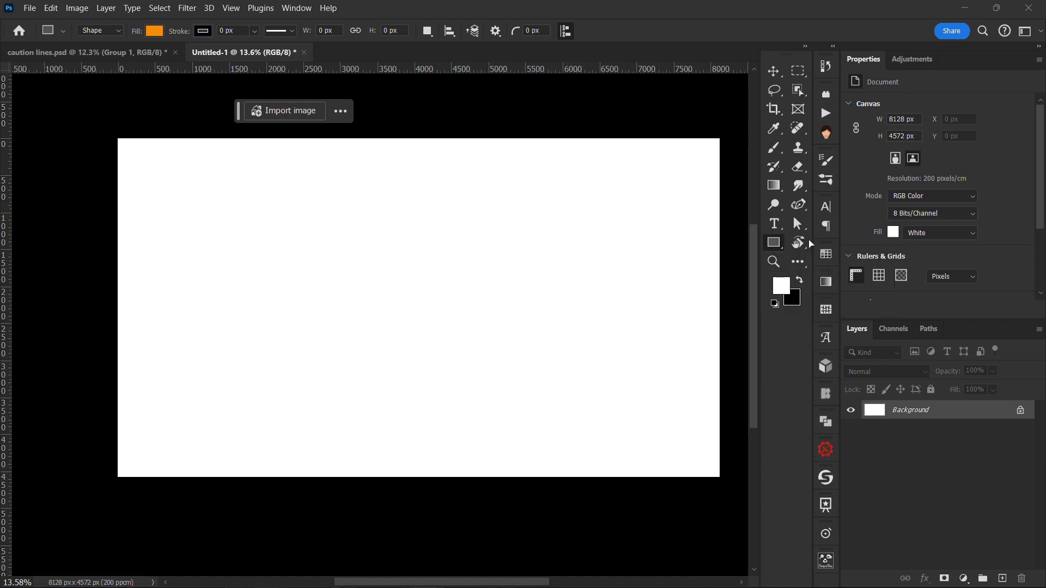
{"action": "left_click", "coordinate": [154, 32]}
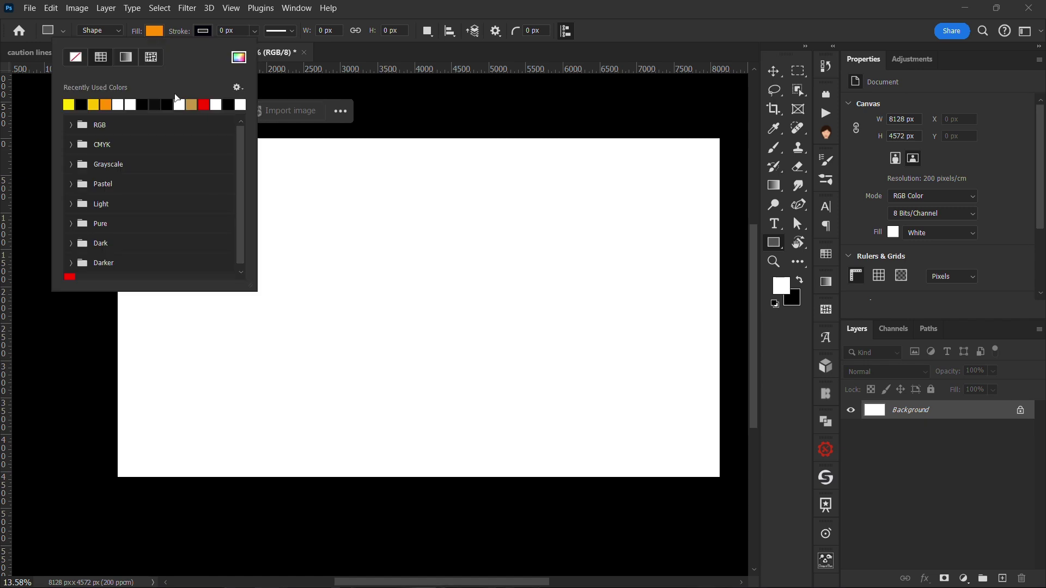
{"action": "left_click", "coordinate": [73, 103]}
{"action": "left_click", "coordinate": [168, 262]}
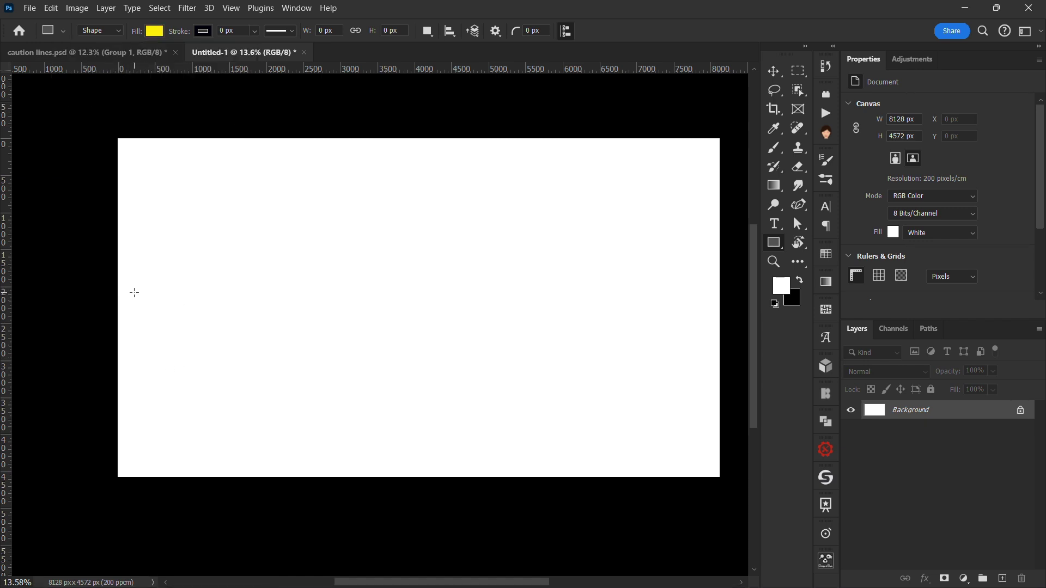
{"action": "left_click_drag", "start_coordinate": [133, 294], "coordinate": [709, 317]}
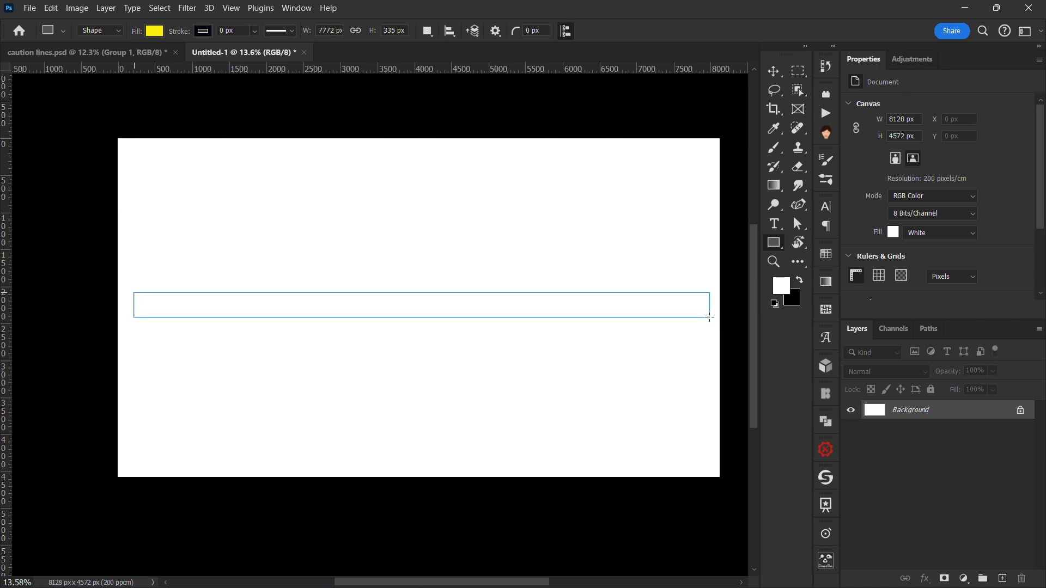
Recolour the rectangle's fill to golden yellow #ffcc00.
{"action": "key", "text": "v"}
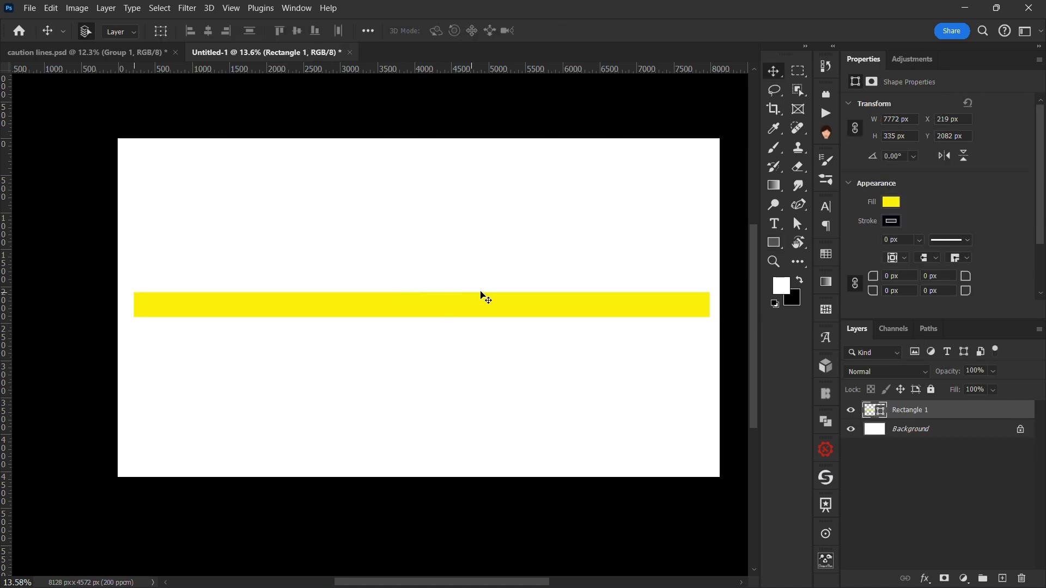
{"action": "double_click", "coordinate": [878, 415]}
{"action": "left_click", "coordinate": [872, 465]}
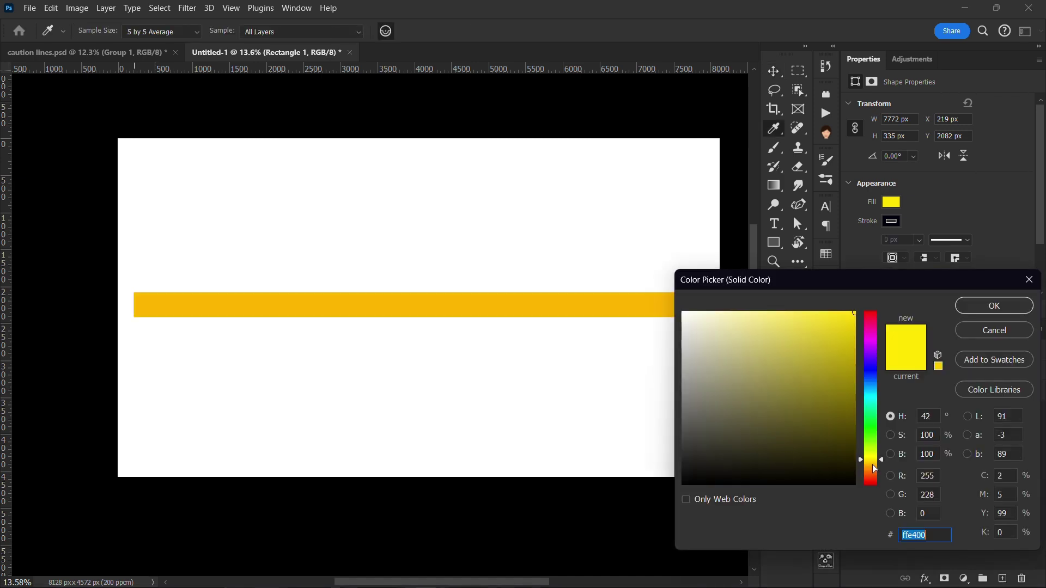
{"action": "left_click_drag", "start_coordinate": [868, 464], "coordinate": [873, 462]}
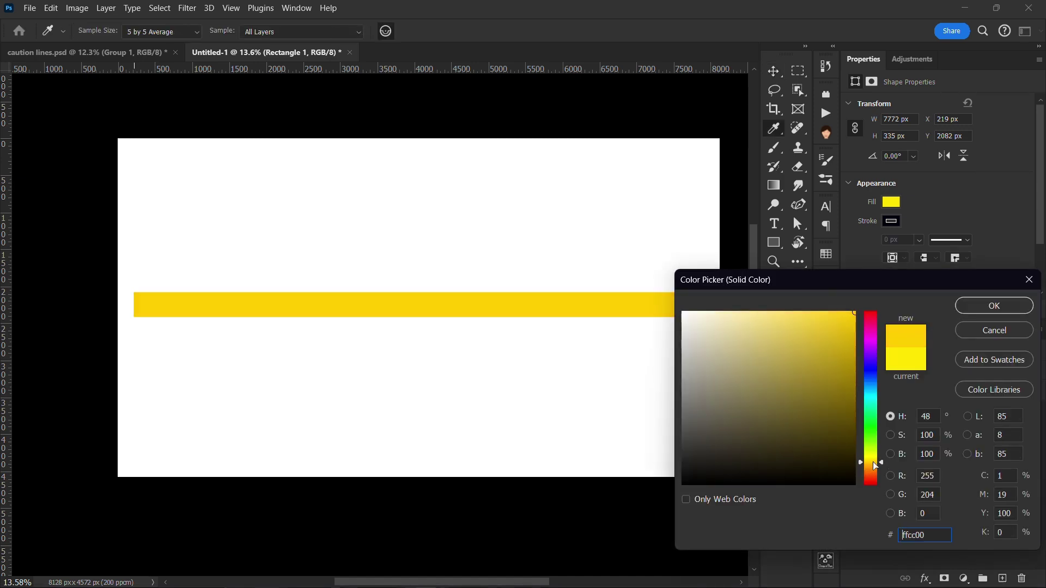
{"action": "left_click", "coordinate": [992, 305]}
{"action": "key", "text": "v"}
{"action": "scroll", "coordinate": [554, 358], "scroll_direction": "down", "scroll_amount": 3}
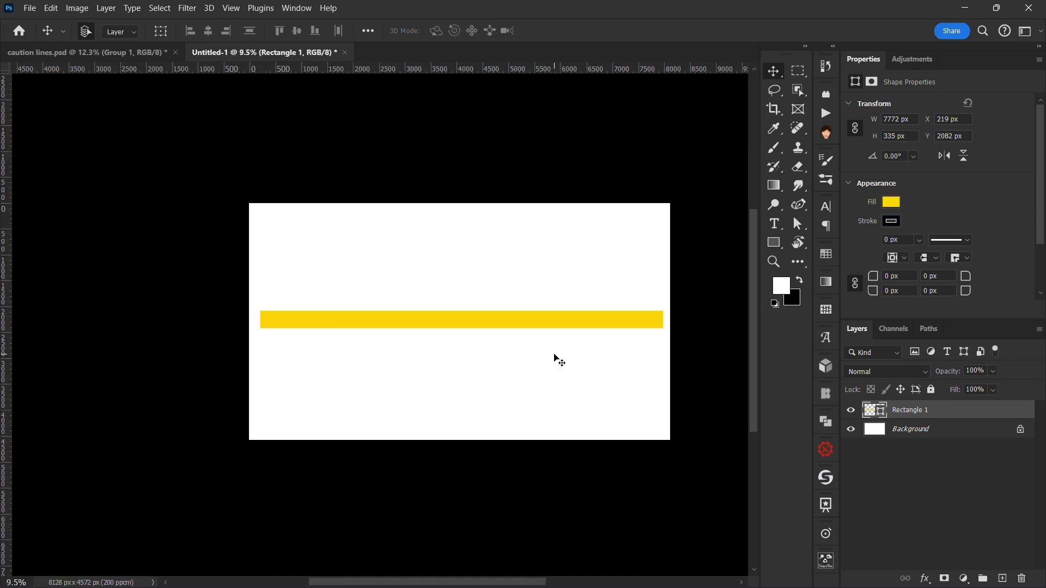
{"action": "scroll", "coordinate": [551, 357], "scroll_direction": "up", "scroll_amount": 3}
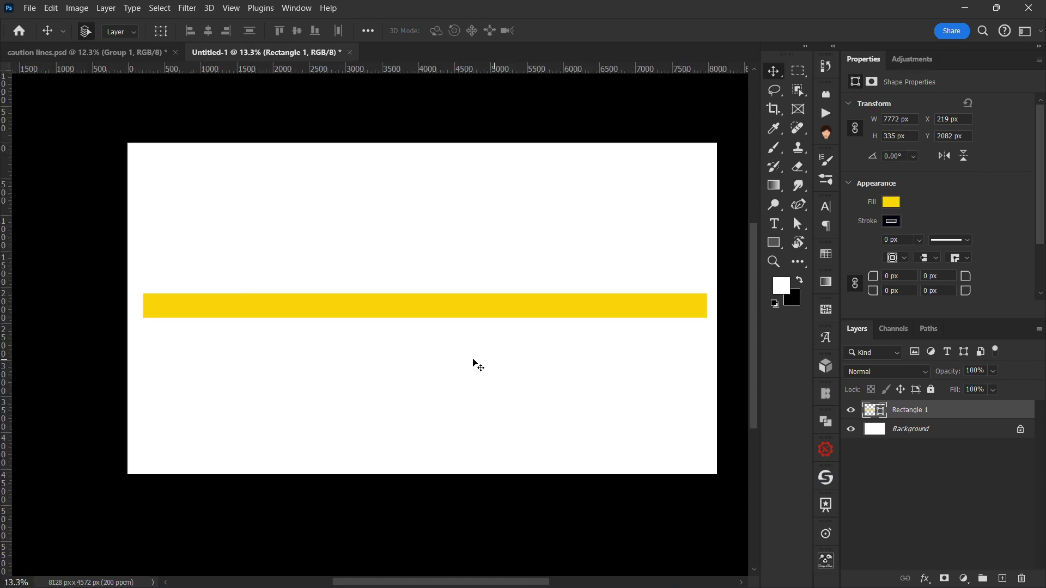
Type CAUTION in a text box over the bar and paste it repeatedly to fill the row.
{"action": "left_click", "coordinate": [376, 446]}
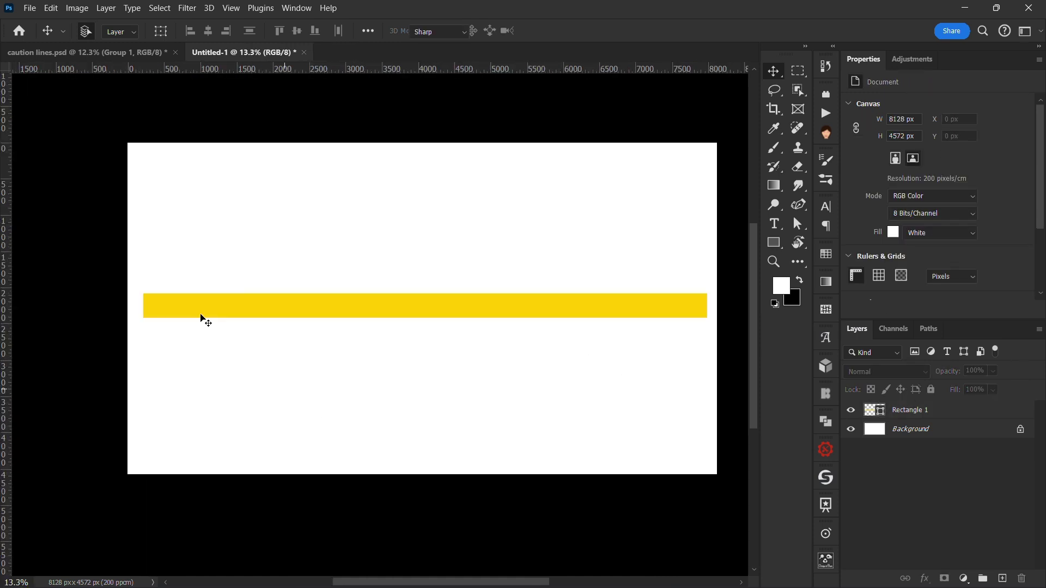
{"action": "key", "text": "t"}
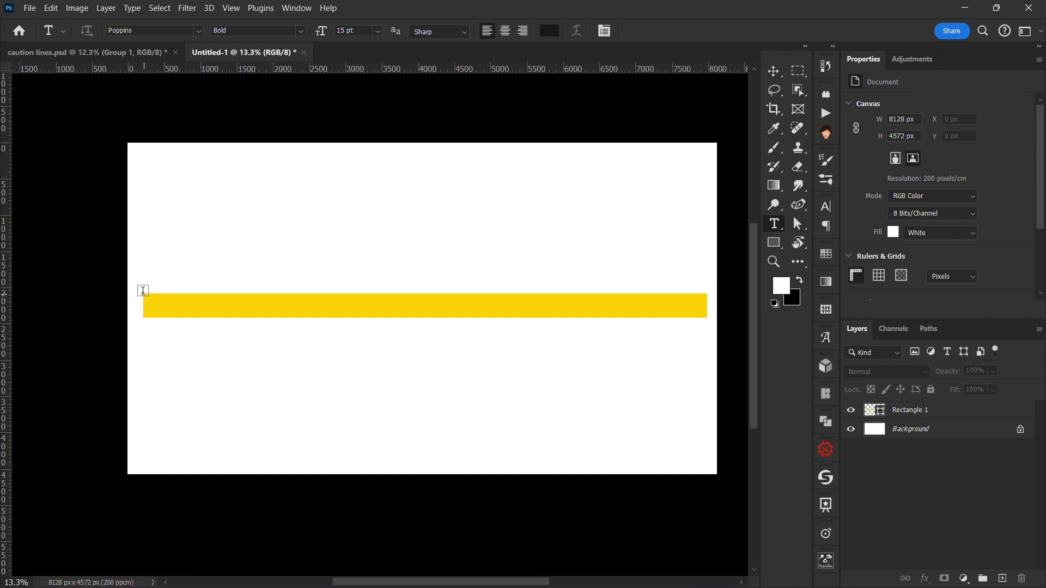
{"action": "left_click_drag", "start_coordinate": [144, 294], "coordinate": [705, 316]}
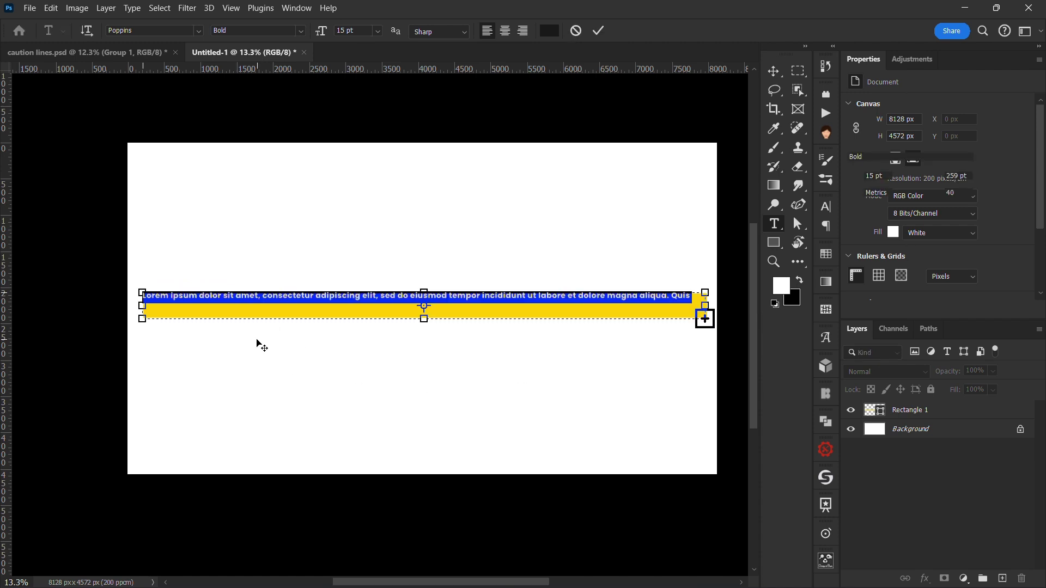
{"action": "type", "text": "CAUTION   CAUTION"}
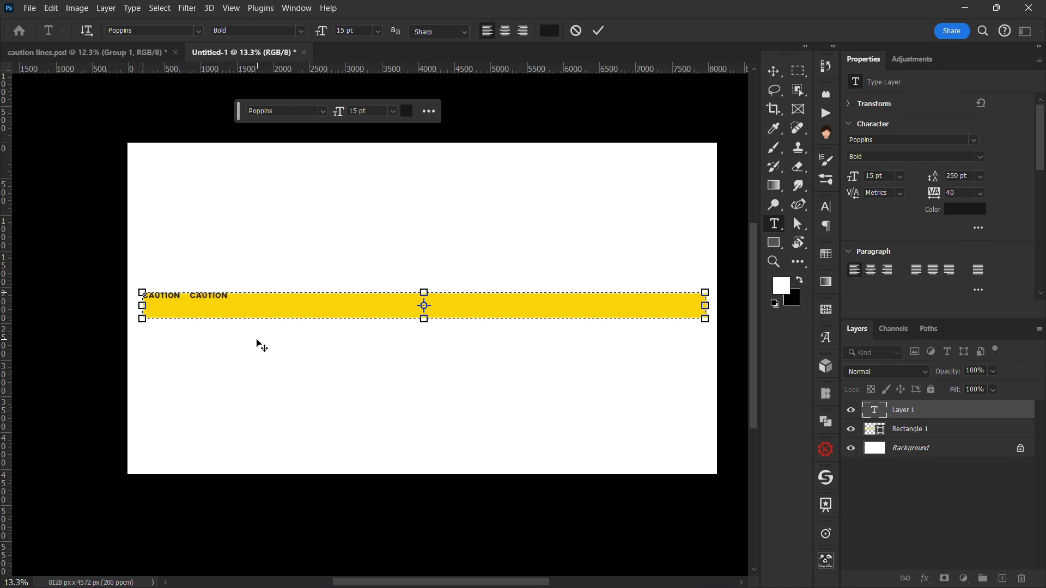
{"action": "key", "text": "ctrl+a"}
{"action": "key", "text": "ctrl+c"}
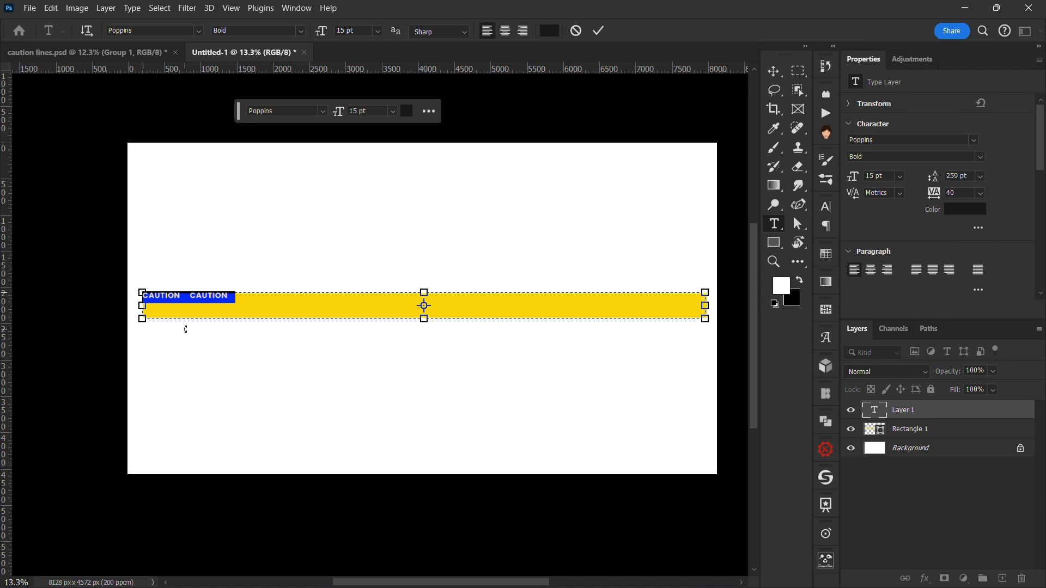
{"action": "key", "text": "End"}
{"action": "key", "text": "ctrl+v"}
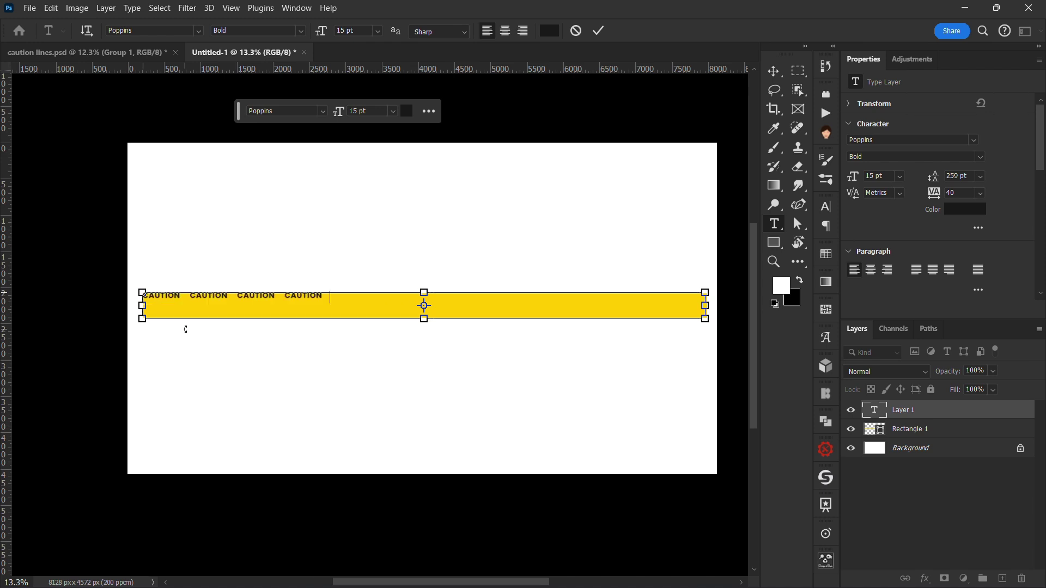
{"action": "key", "text": "ctrl+v"}
{"action": "key", "text": "ctrl+v"}
{"action": "key", "text": "ctrl+v"}
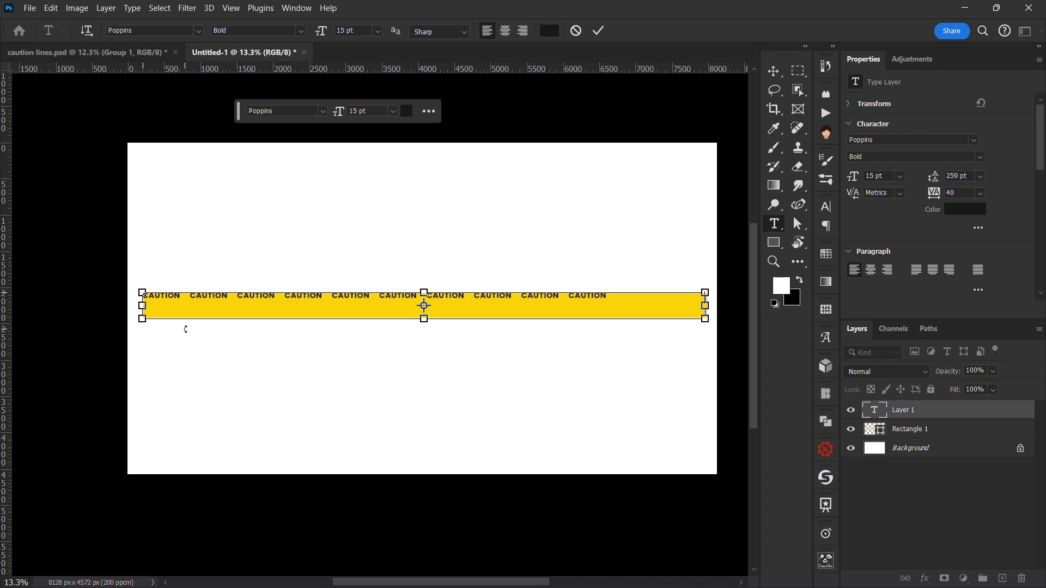
{"action": "key", "text": "ctrl+v"}
Lower the CAUTION line so it sits centred in the bar, and commit the text.
{"action": "scroll", "coordinate": [434, 319], "scroll_direction": "up", "scroll_amount": 2}
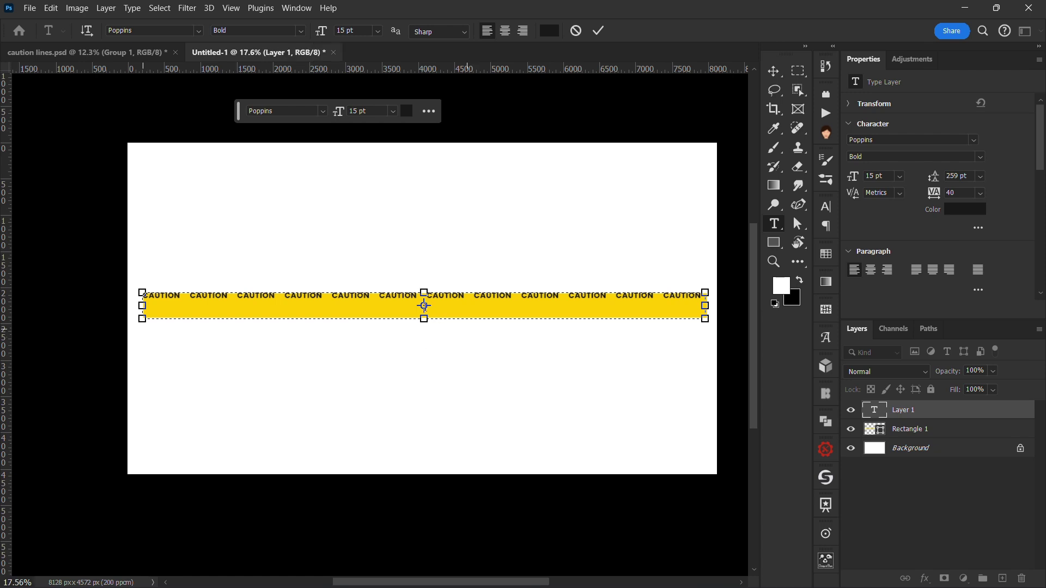
{"action": "key", "text": "ctrl+a"}
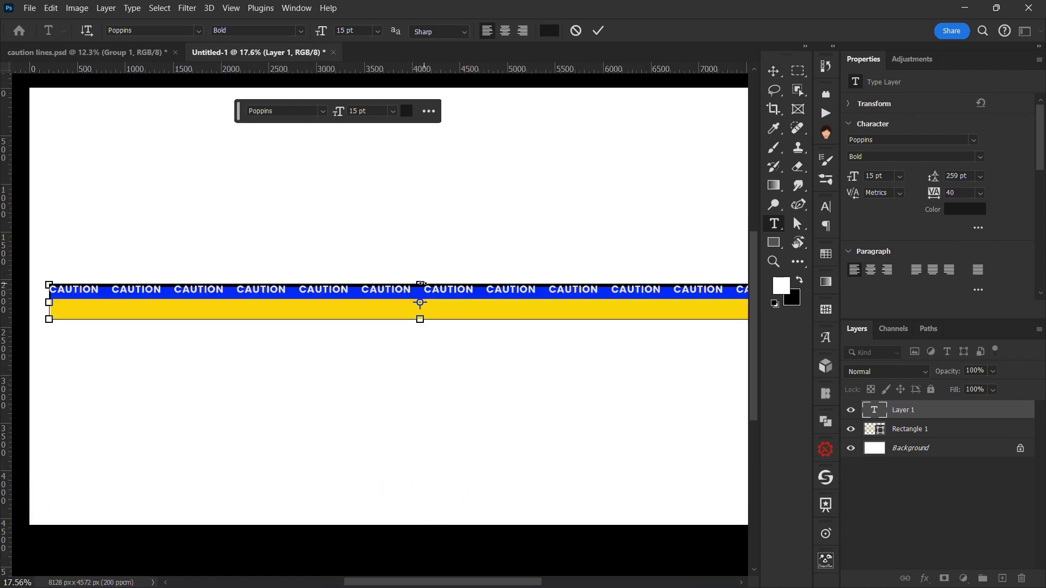
{"action": "left_click_drag", "start_coordinate": [420, 280], "coordinate": [420, 292]}
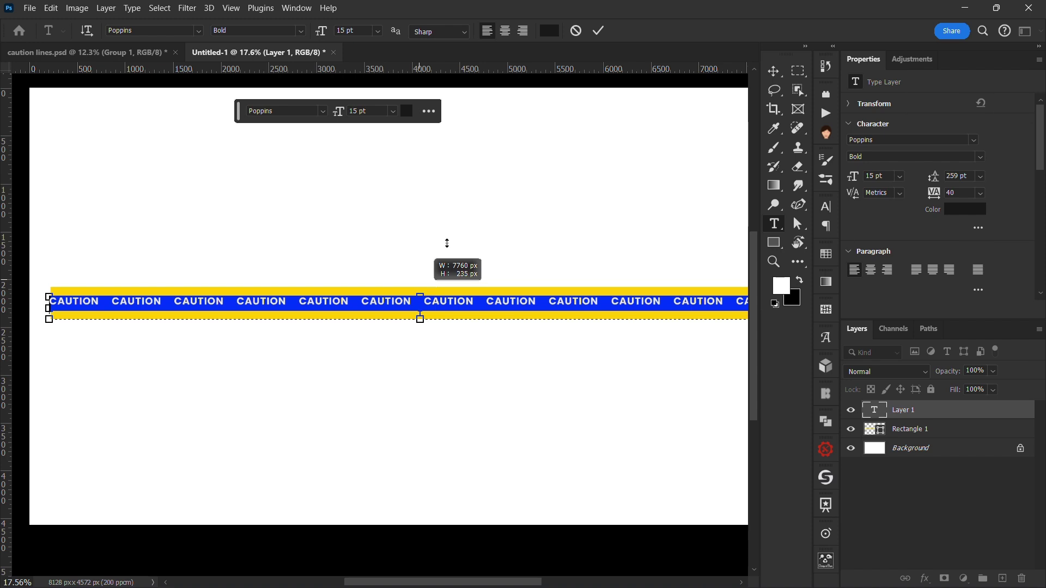
{"action": "left_click", "coordinate": [774, 72]}
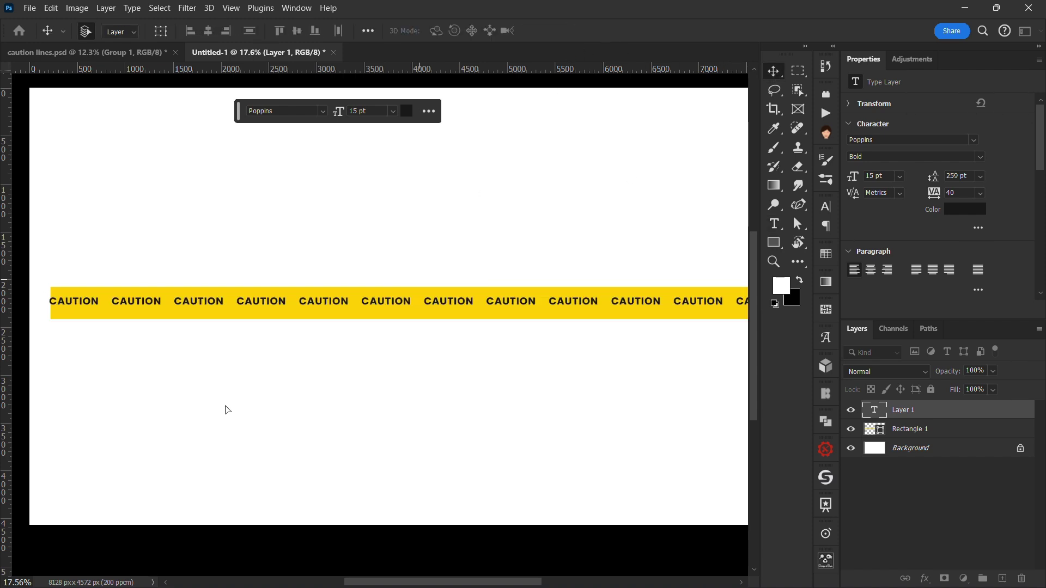
{"action": "scroll", "coordinate": [263, 371], "scroll_direction": "down", "scroll_amount": 4}
Centre the yellow band horizontally and vertically on the canvas.
{"action": "scroll", "coordinate": [379, 355], "scroll_direction": "up", "scroll_amount": 3}
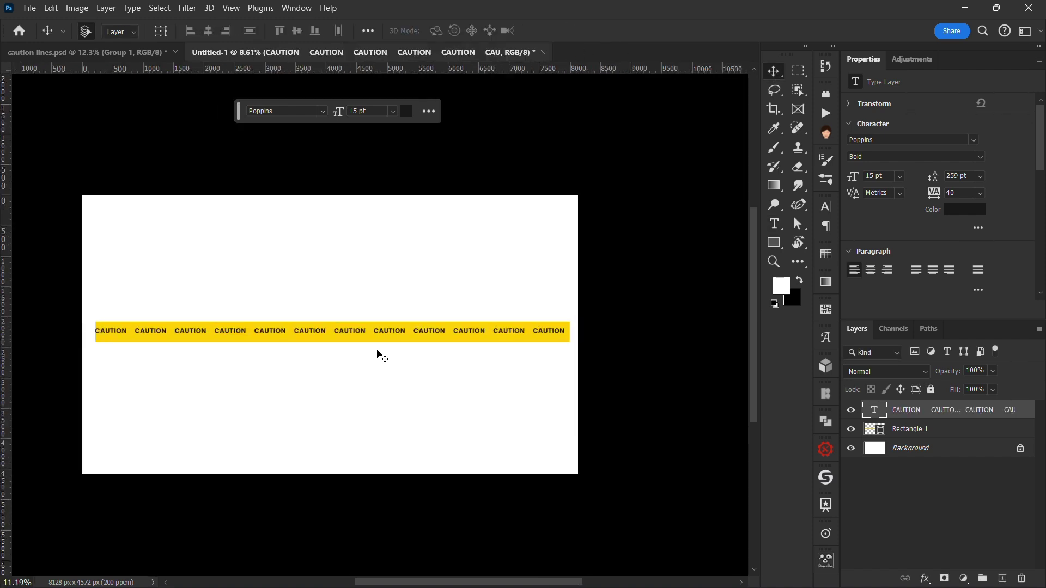
{"action": "key", "text": "ctrl+a"}
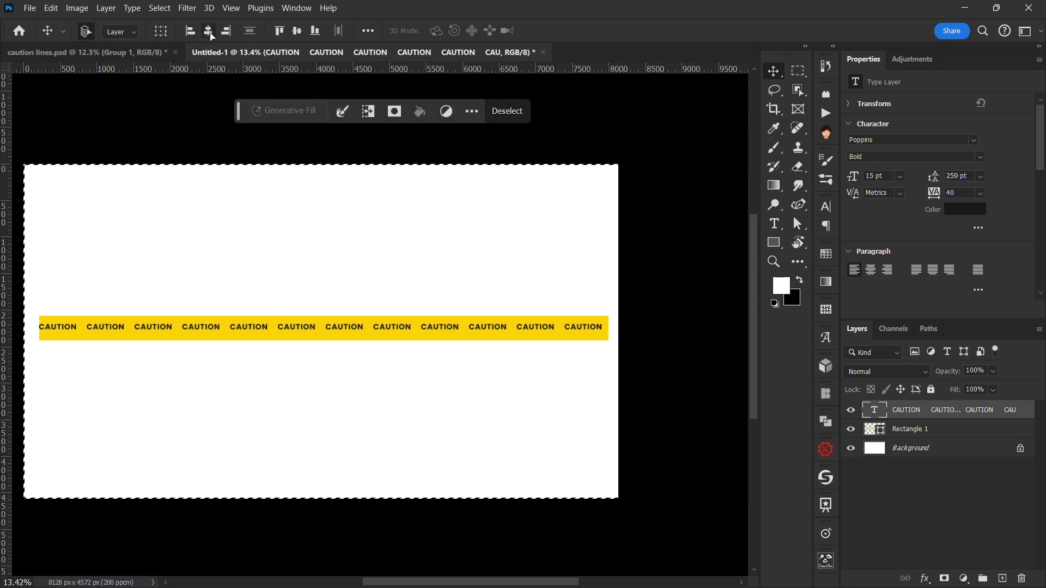
{"action": "left_click", "coordinate": [302, 31]}
{"action": "key", "text": "ctrl+d"}
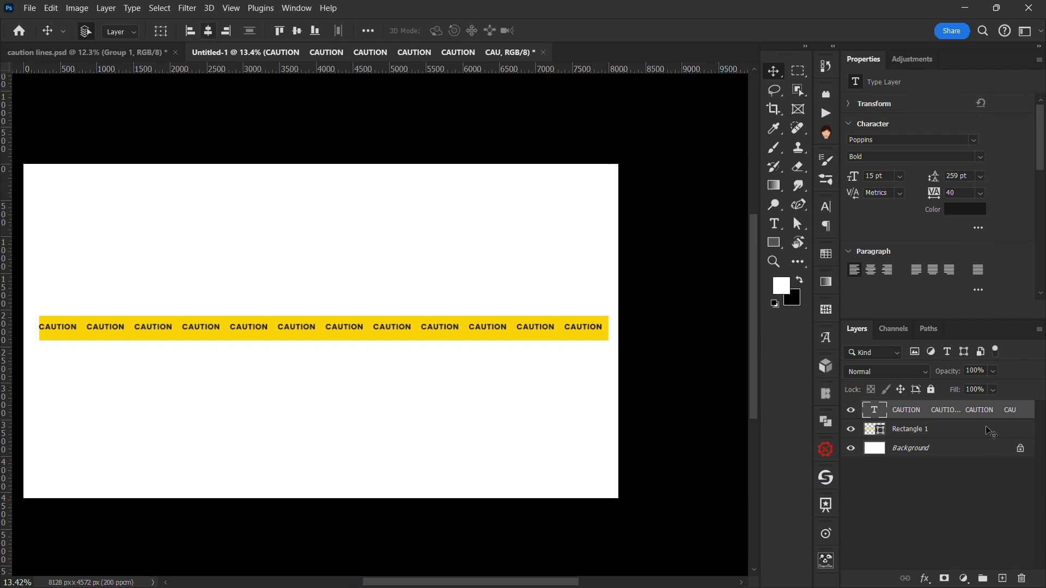
{"action": "left_click", "coordinate": [978, 431]}
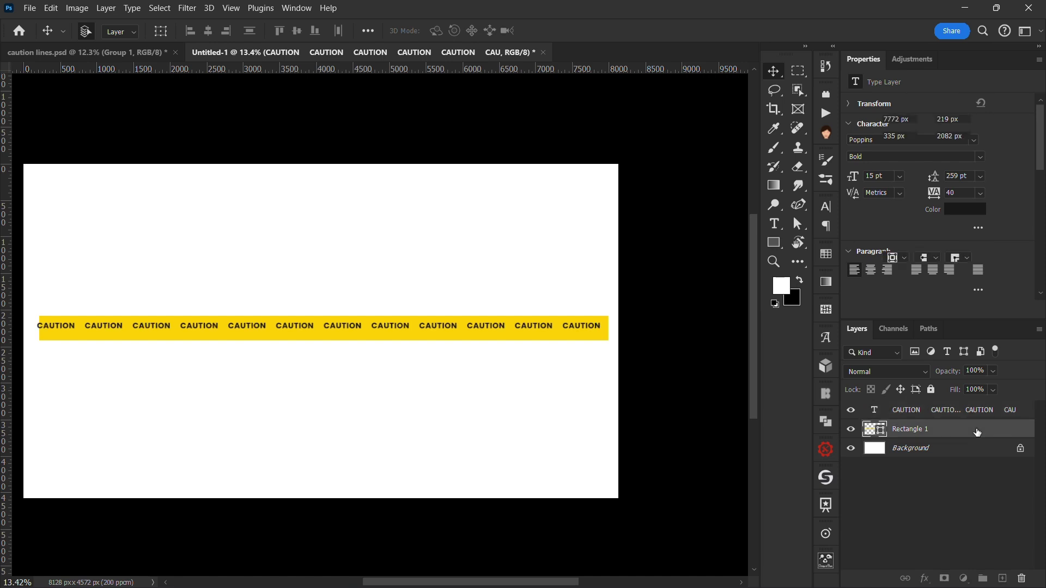
{"action": "left_click", "coordinate": [133, 126]}
{"action": "key", "text": "ctrl+a"}
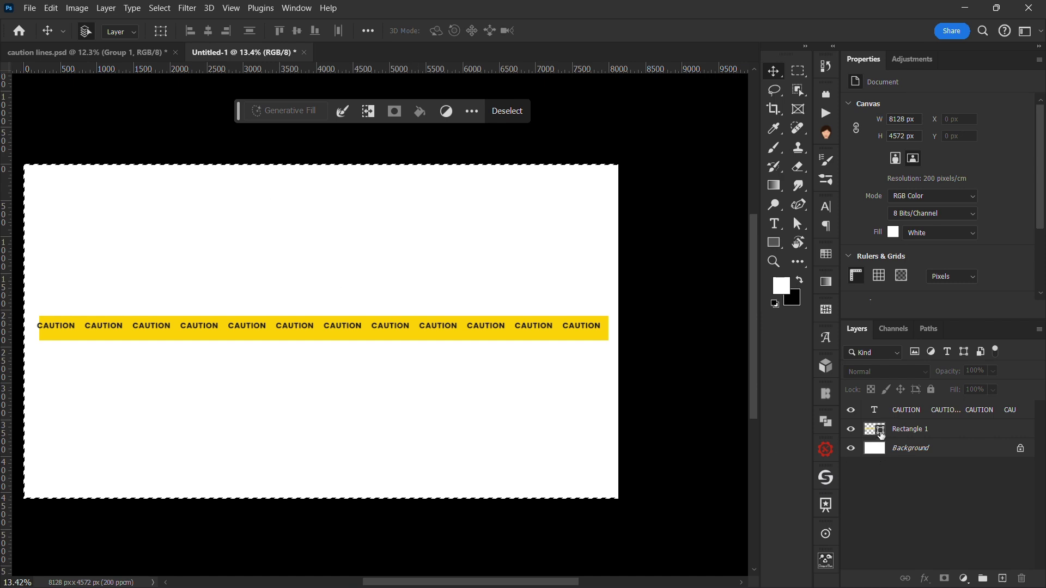
{"action": "left_click", "coordinate": [925, 431]}
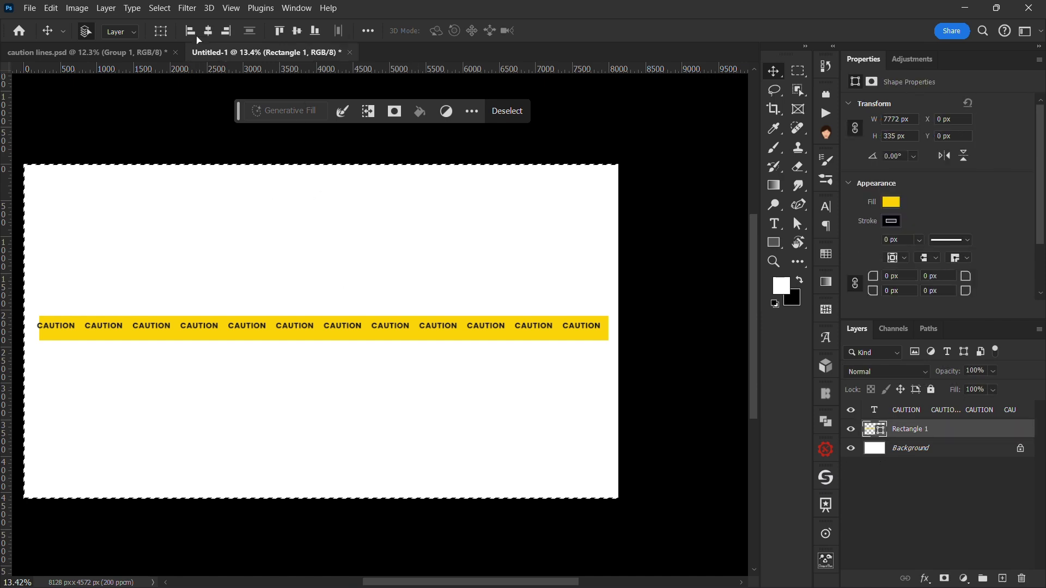
{"action": "left_click", "coordinate": [212, 32]}
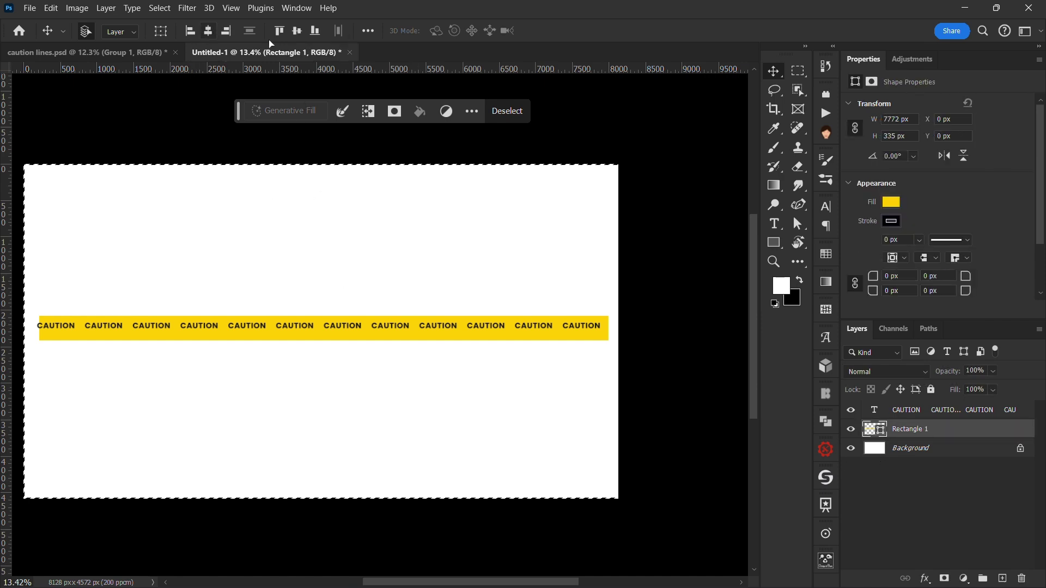
{"action": "left_click", "coordinate": [297, 31]}
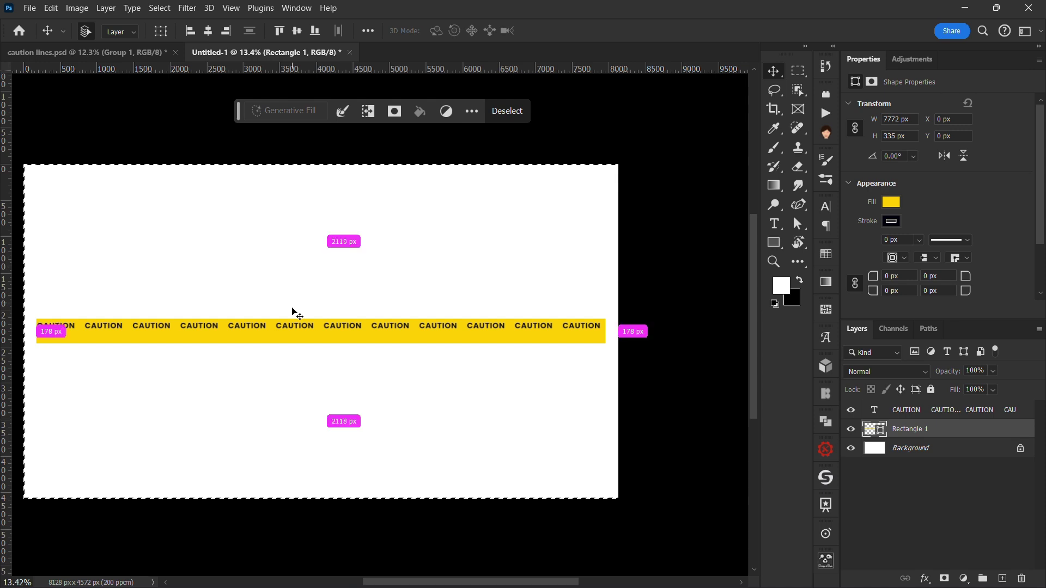
{"action": "key", "text": "ctrl+d"}
Shrink the CAUTION text box height to fit the words.
{"action": "left_click", "coordinate": [902, 409]}
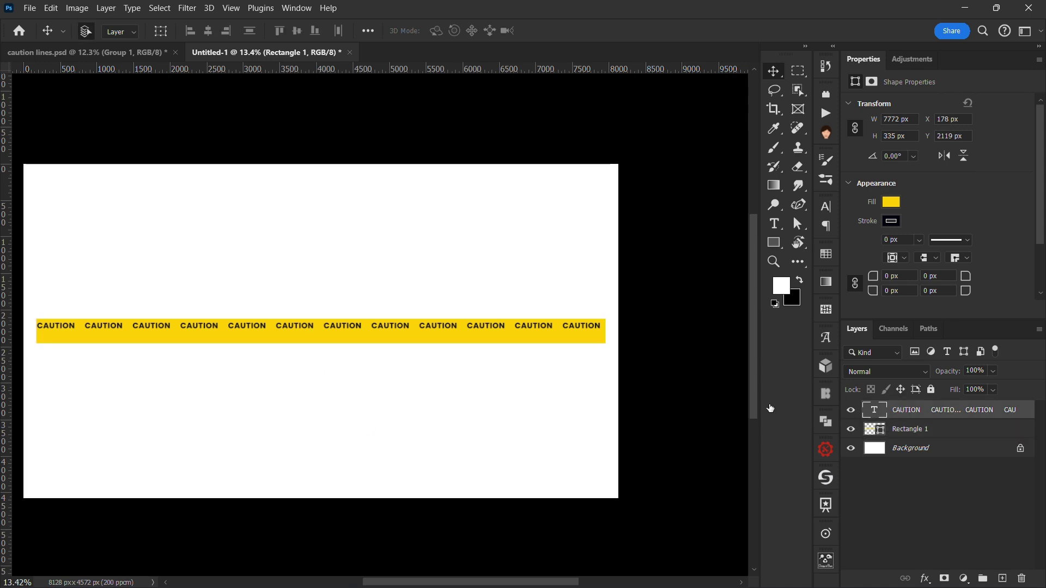
{"action": "left_click", "coordinate": [877, 410]}
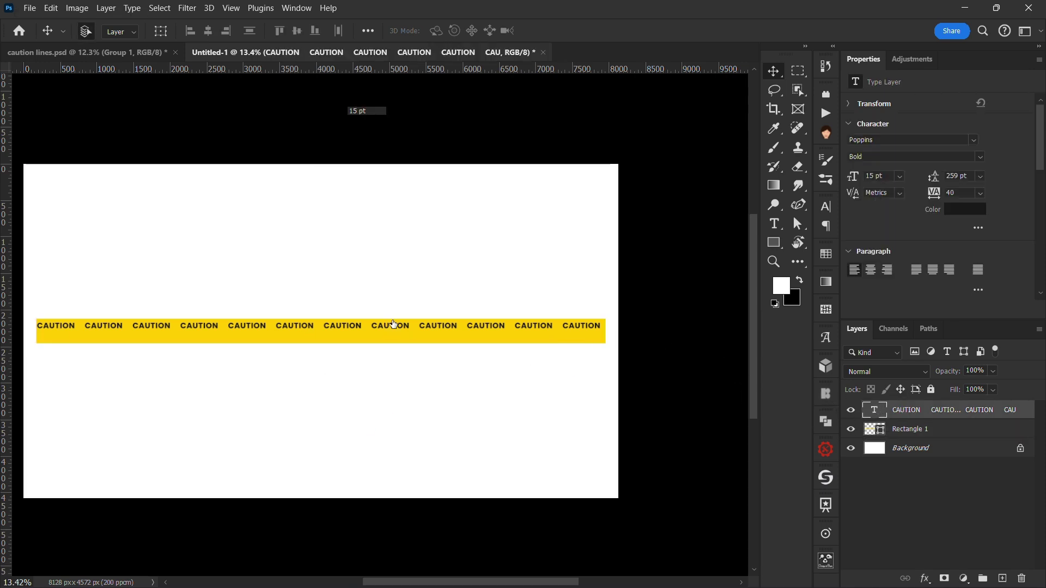
{"action": "double_click", "coordinate": [305, 326]}
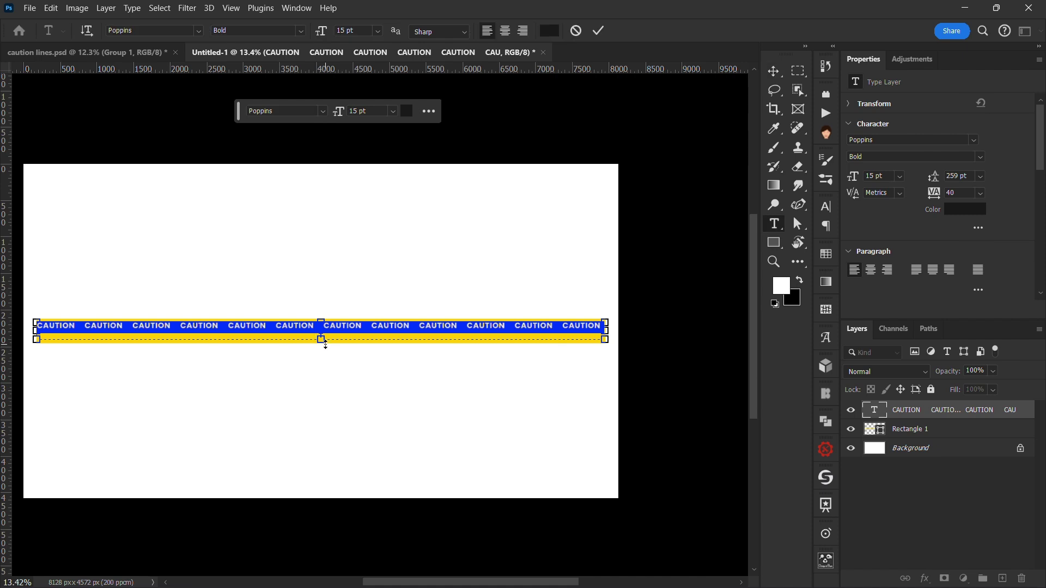
{"action": "left_click_drag", "start_coordinate": [325, 337], "coordinate": [329, 330]}
{"action": "key", "text": "ctrl+Return"}
{"action": "key", "text": "v"}
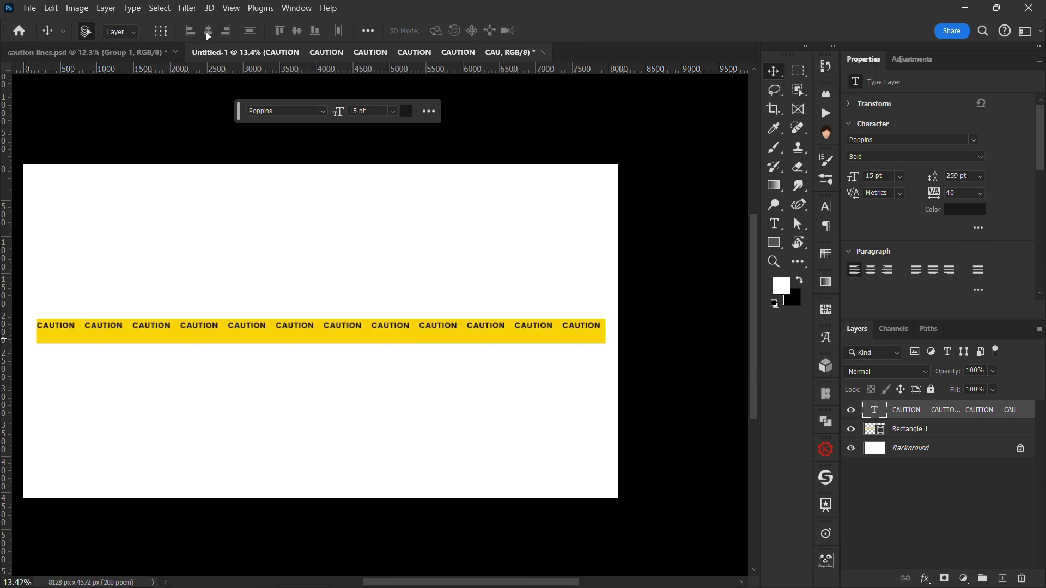
Vertically centre the CAUTION text layer on the canvas, then reselect the text layer.
{"action": "key", "text": "ctrl+a"}
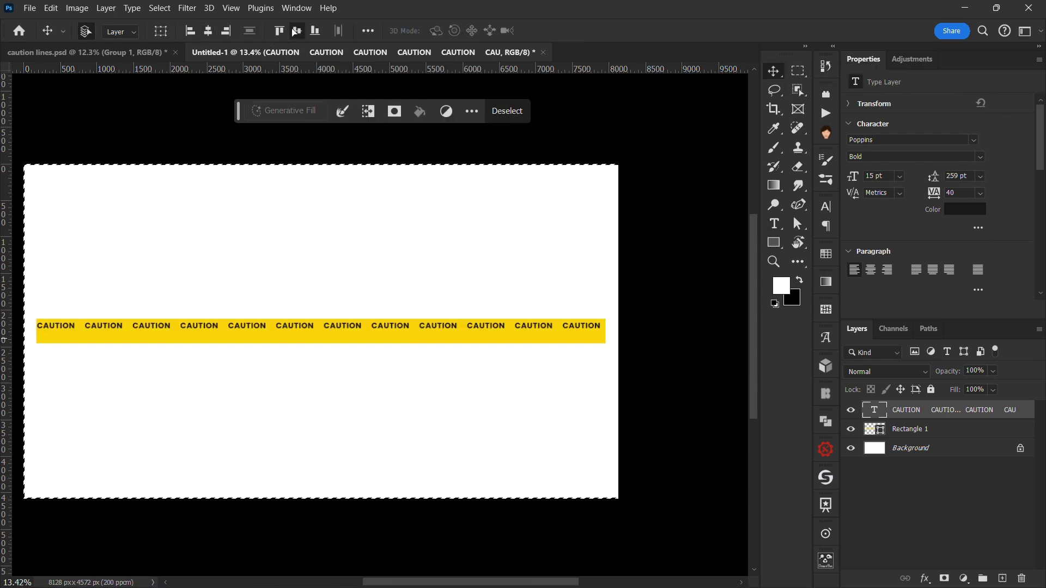
{"action": "left_click", "coordinate": [297, 30]}
{"action": "key", "text": "ctrl+d"}
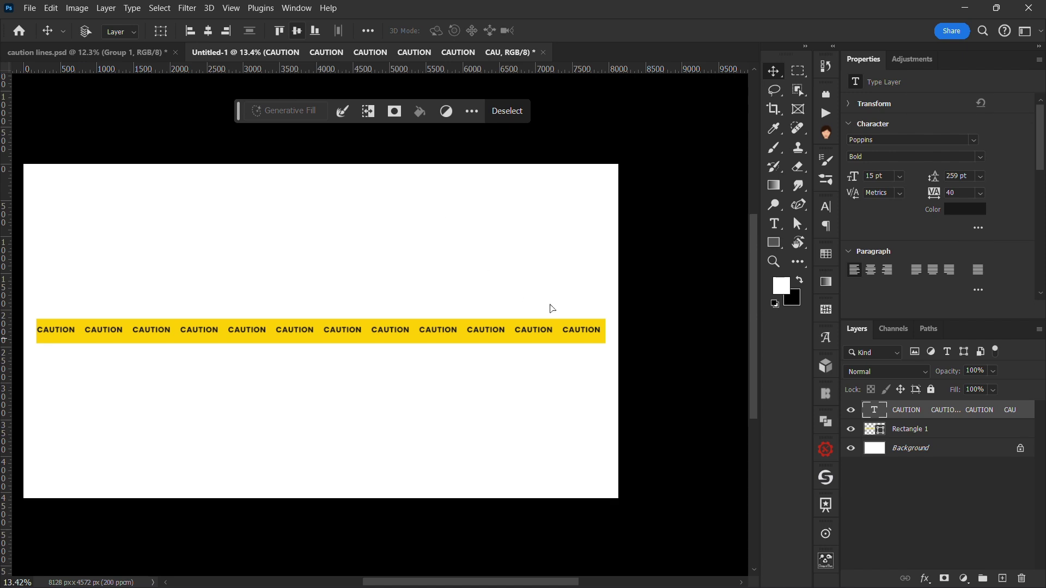
{"action": "left_click", "coordinate": [919, 429]}
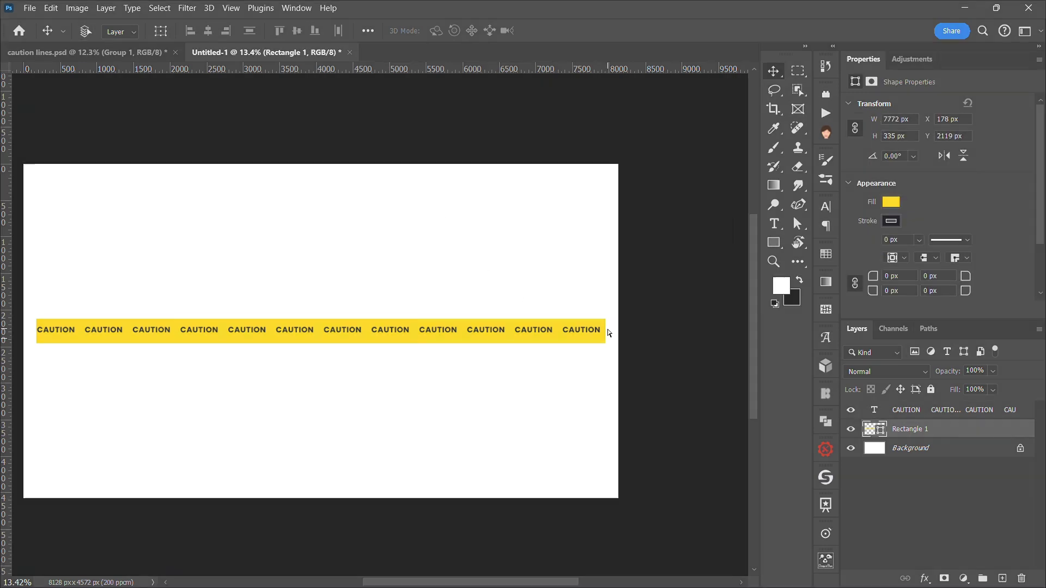
{"action": "left_click", "coordinate": [606, 331]}
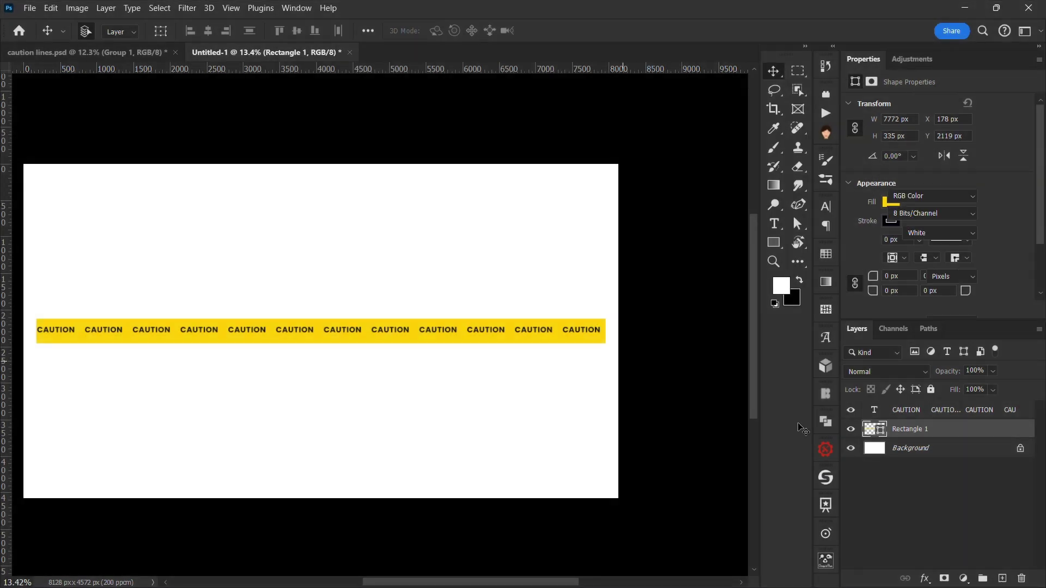
{"action": "left_click", "coordinate": [658, 411]}
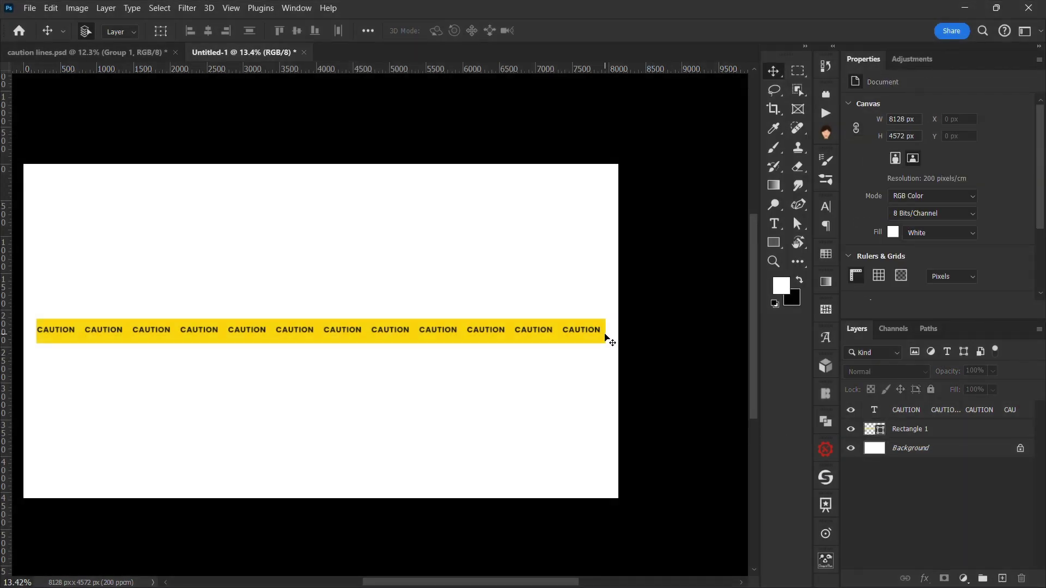
{"action": "key", "text": "alt+period"}
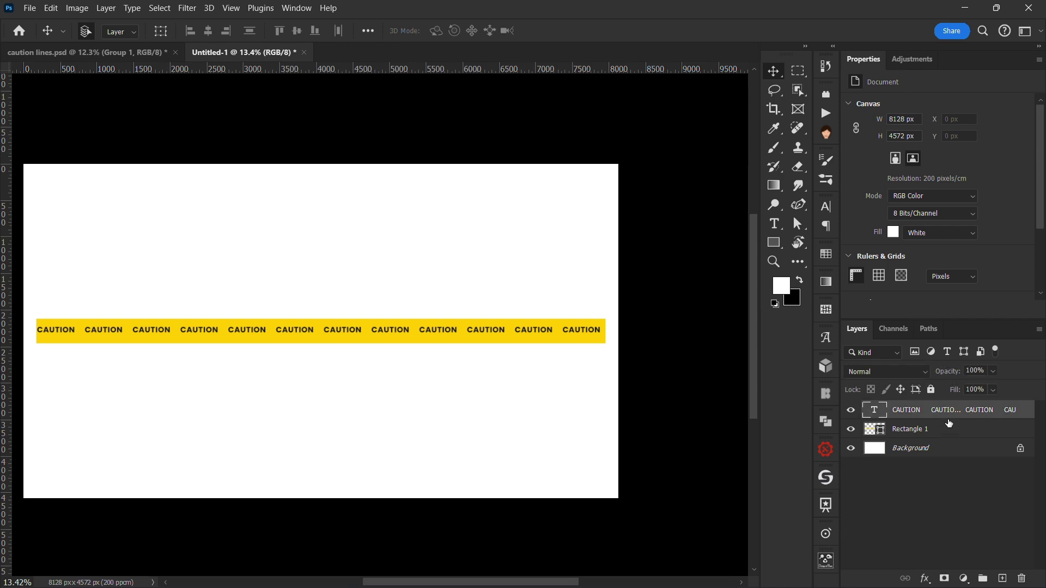
Widen the yellow band to 7995 px, then select both band and CAUTION text layers.
{"action": "left_click", "coordinate": [606, 336]}
{"action": "key", "text": "ctrl+t"}
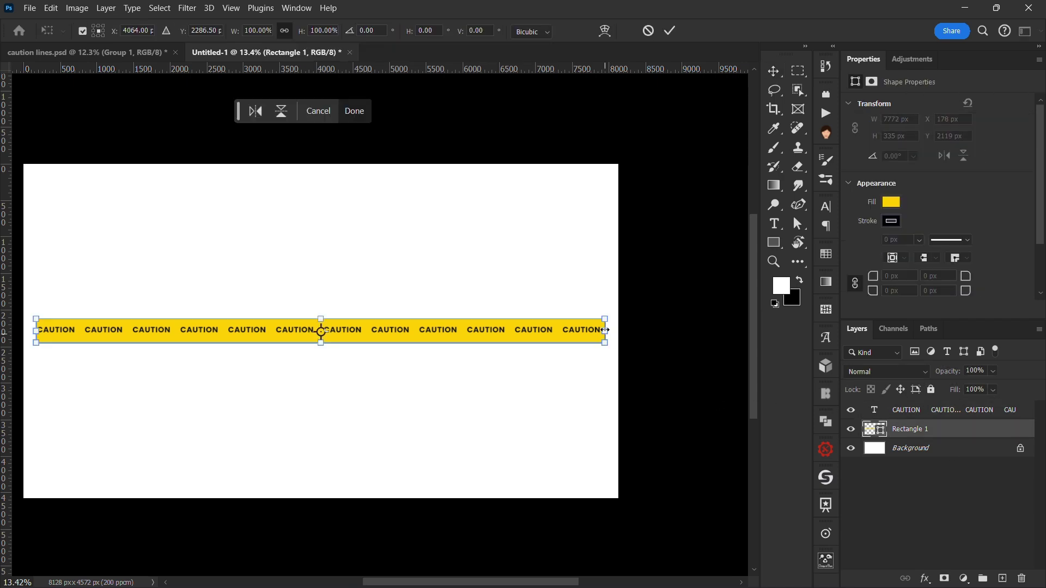
{"action": "left_click_drag", "start_coordinate": [607, 331], "coordinate": [613, 331]}
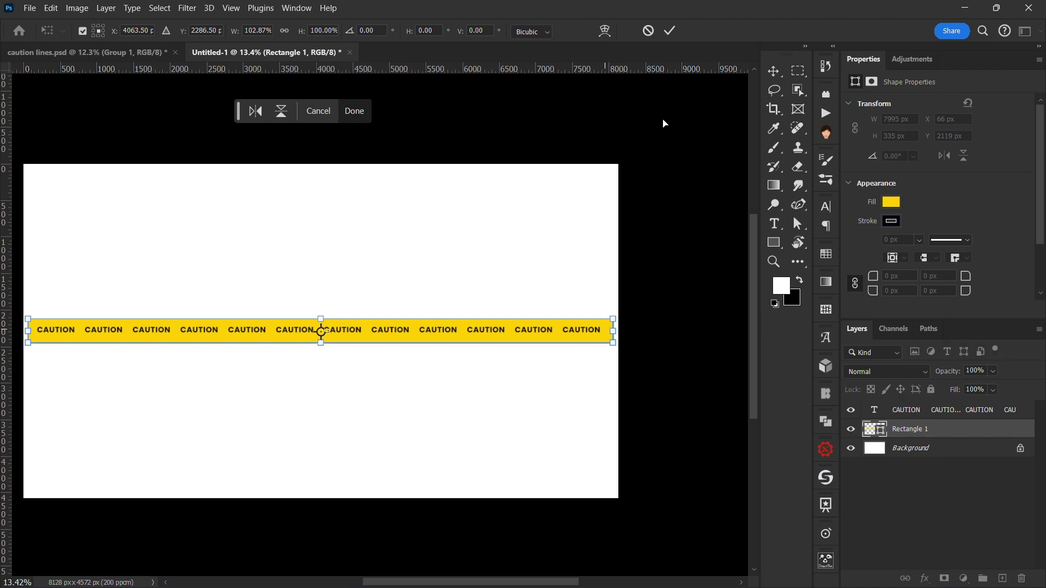
{"action": "left_click", "coordinate": [670, 30]}
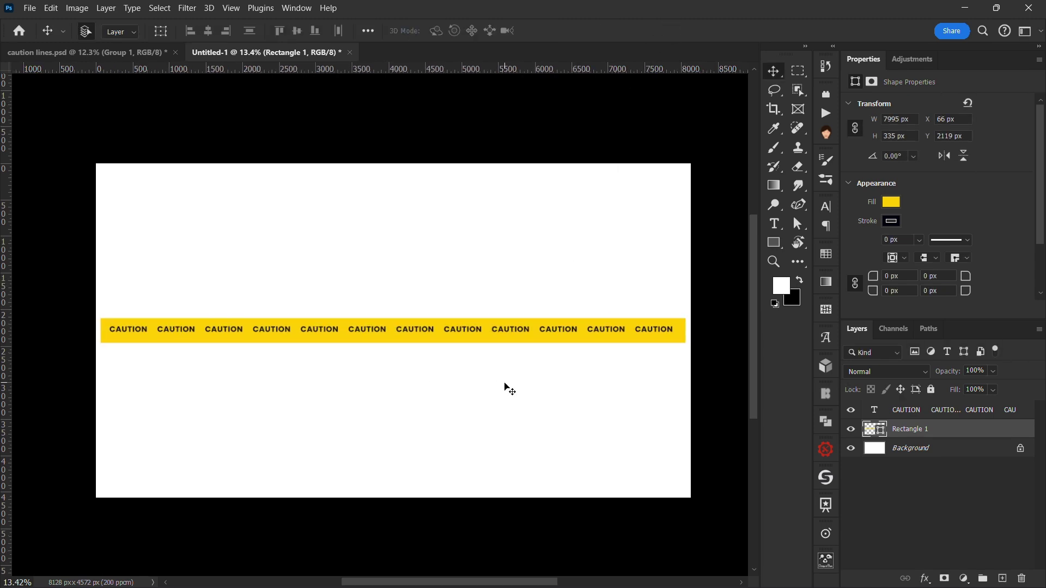
{"action": "left_click", "coordinate": [944, 419]}
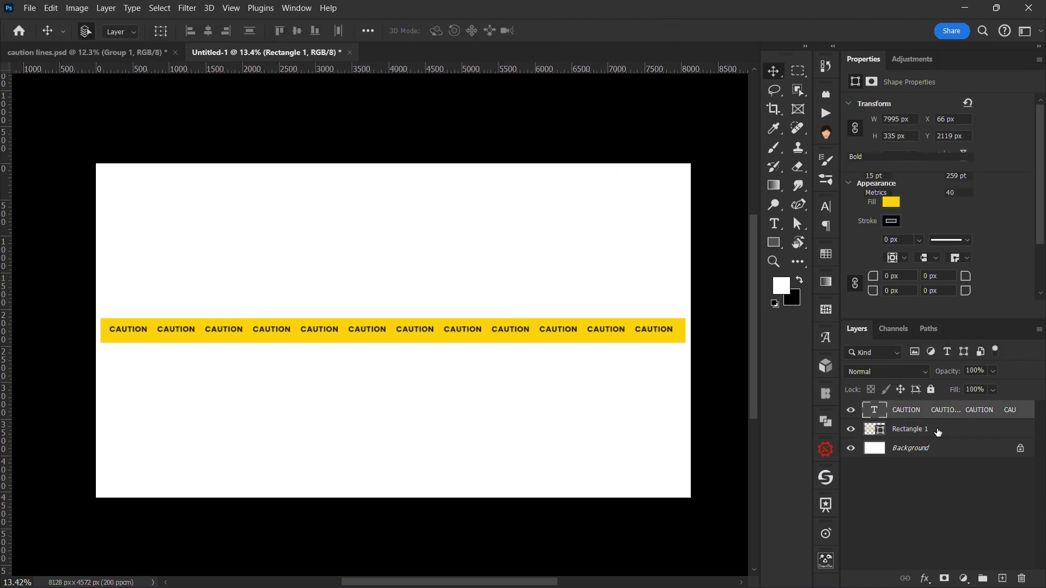
{"action": "left_click", "coordinate": [938, 432]}
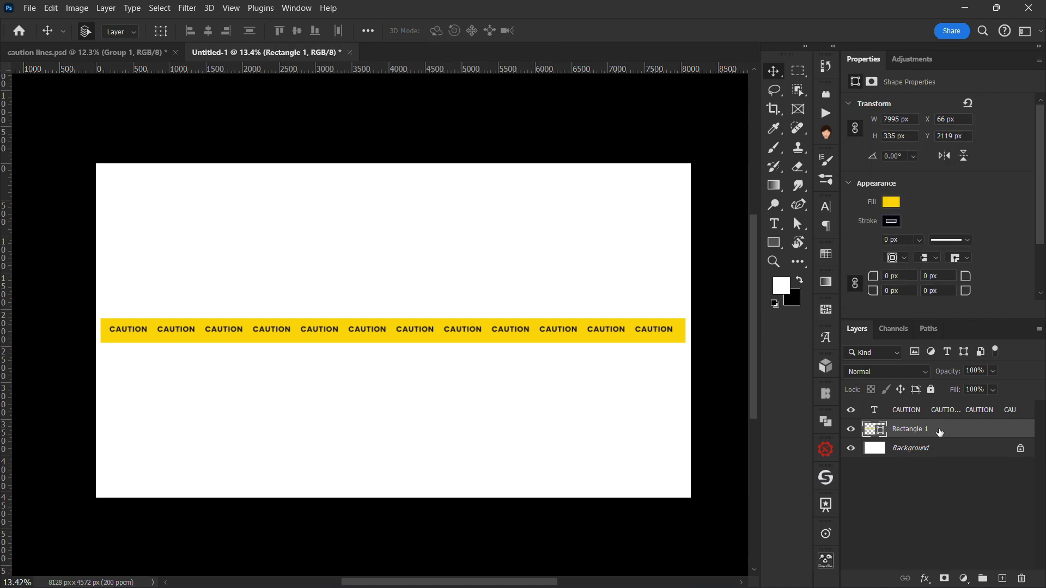
{"action": "left_click", "coordinate": [949, 418], "text": "shift"}
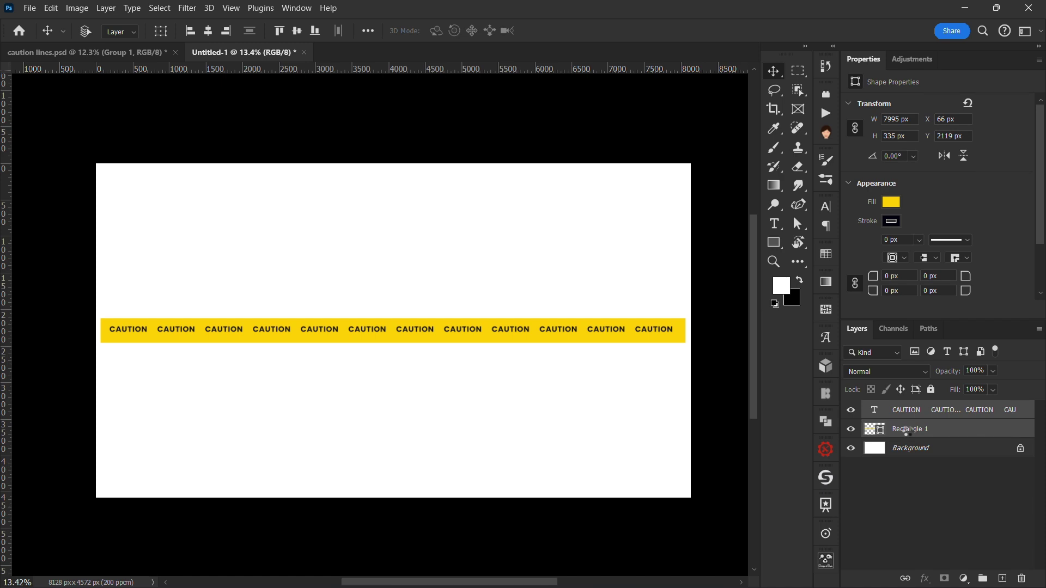
Convert the band and CAUTION text into a single smart object.
{"action": "key", "text": "ctrl+alt+shift+s"}
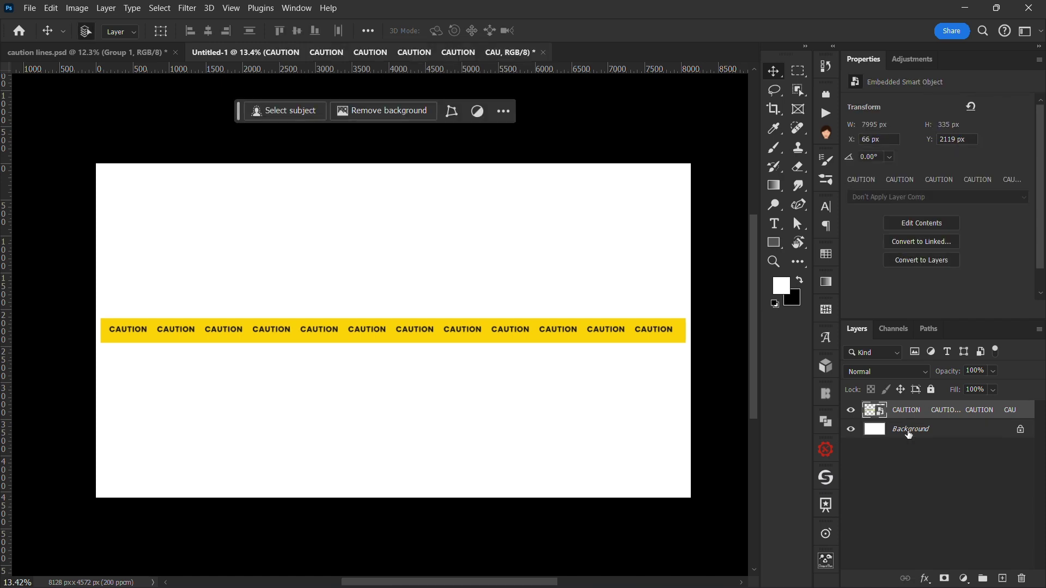
{"action": "right_click", "coordinate": [945, 416]}
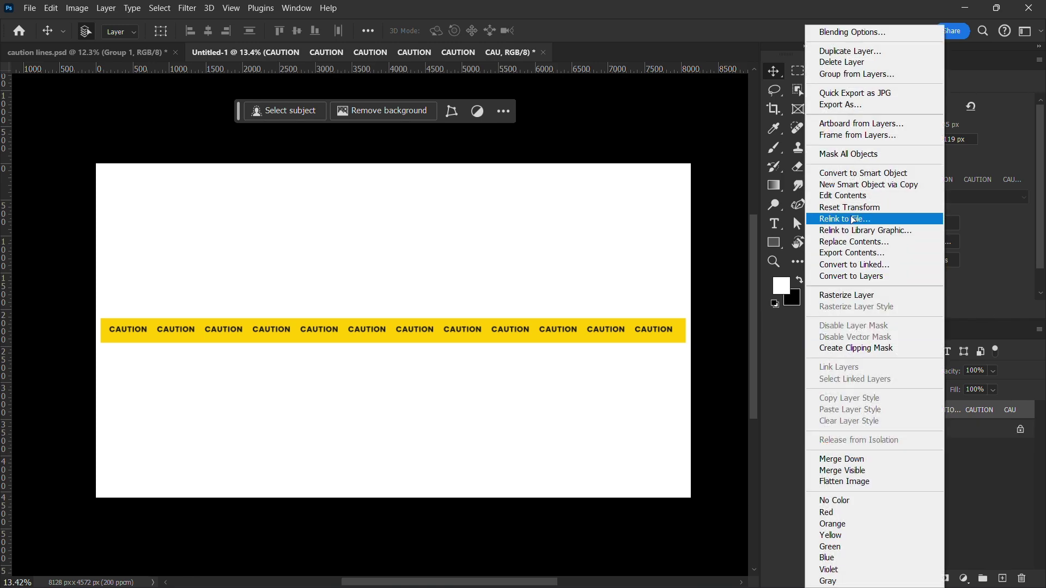
{"action": "left_click", "coordinate": [578, 278]}
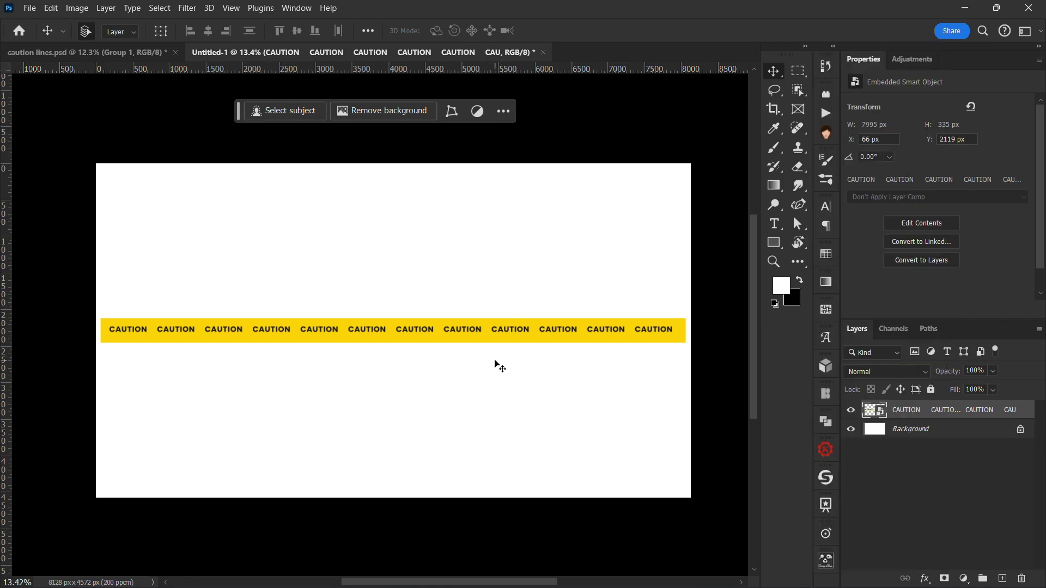
Duplicate the caution strip, placing the copy below the original.
{"action": "left_click_drag", "start_coordinate": [413, 288], "coordinate": [396, 265]}
{"action": "key", "text": "ctrl+z"}
{"action": "left_click_drag", "start_coordinate": [394, 335], "coordinate": [397, 285]}
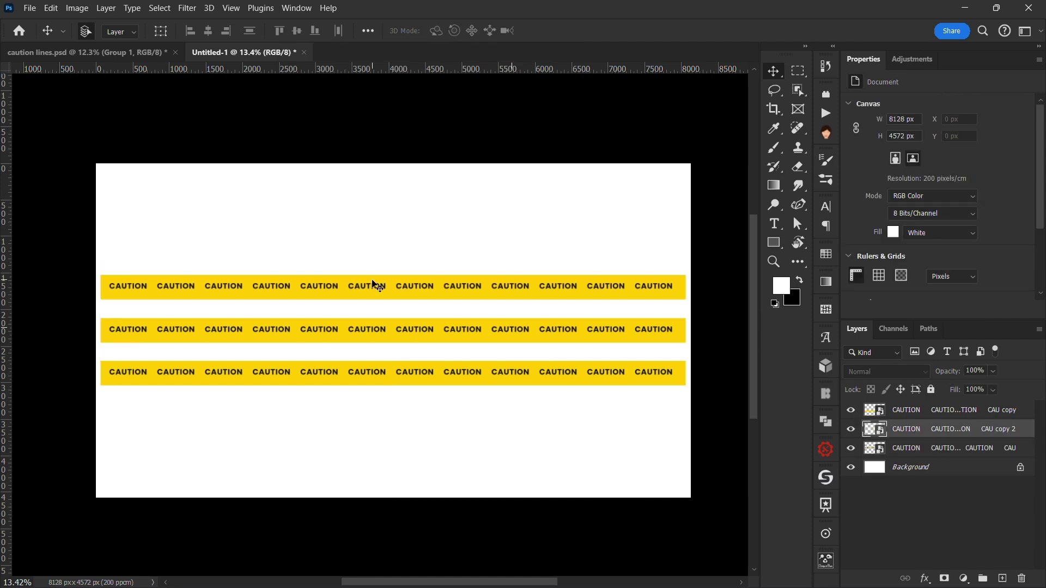
{"action": "key", "text": "ctrl+t"}
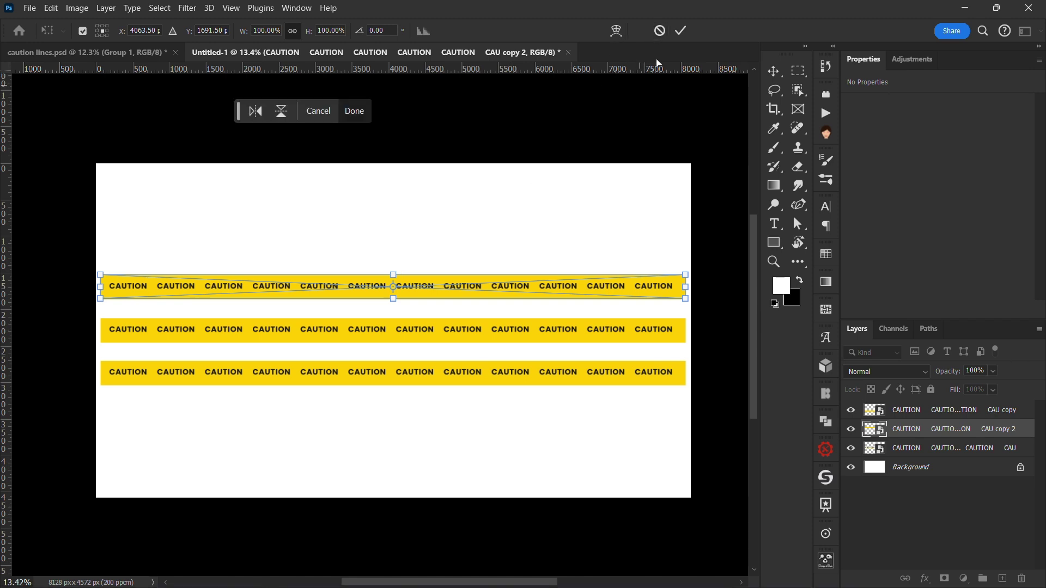
{"action": "left_click", "coordinate": [660, 31]}
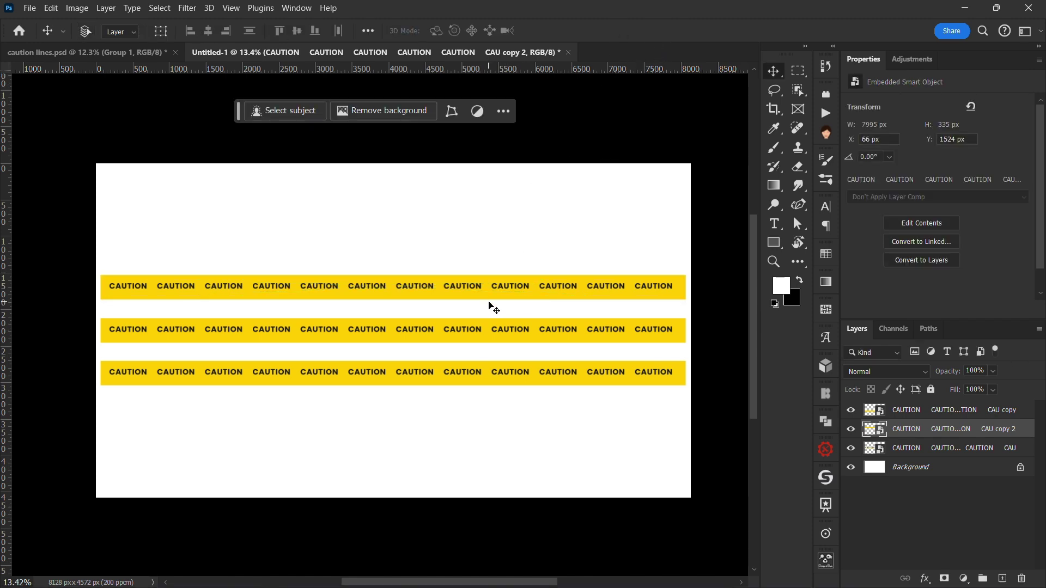
{"action": "key", "text": "ctrl+t"}
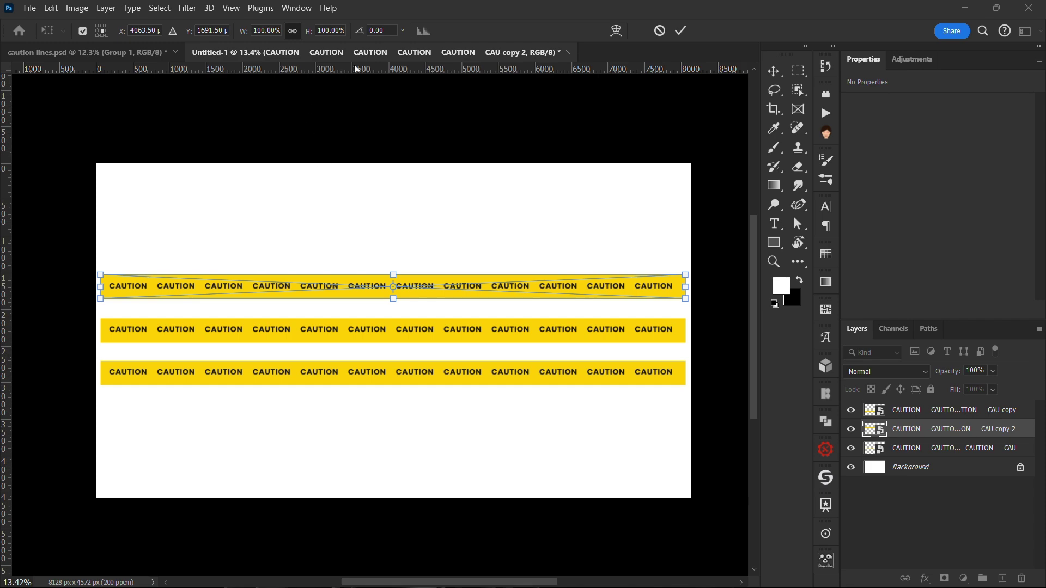
{"action": "left_click", "coordinate": [76, 9]}
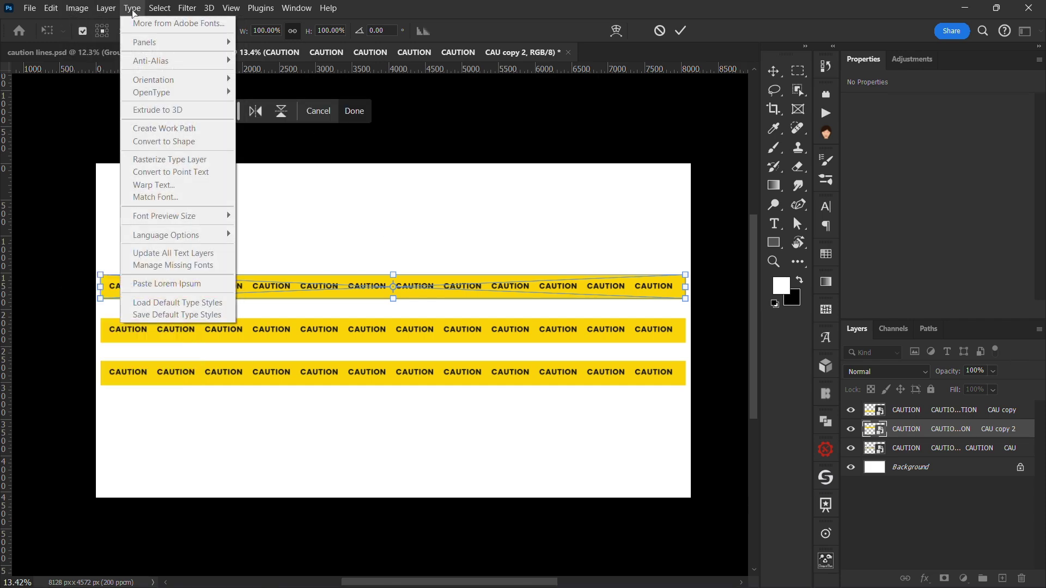
{"action": "mouse_move", "coordinate": [153, 12]}
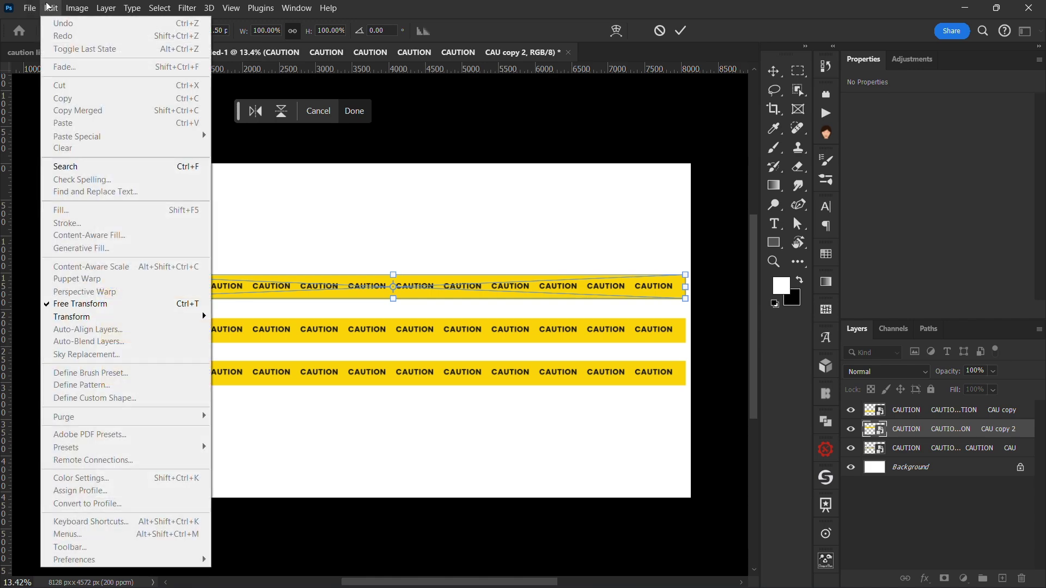
{"action": "left_click", "coordinate": [229, 39]}
{"action": "left_click", "coordinate": [46, 12]}
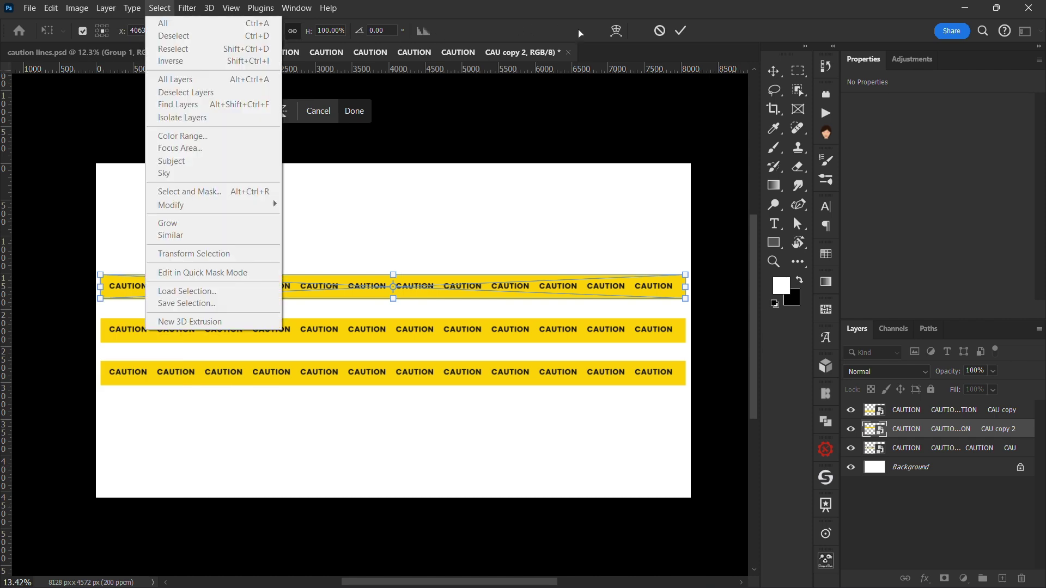
{"action": "left_click", "coordinate": [623, 36]}
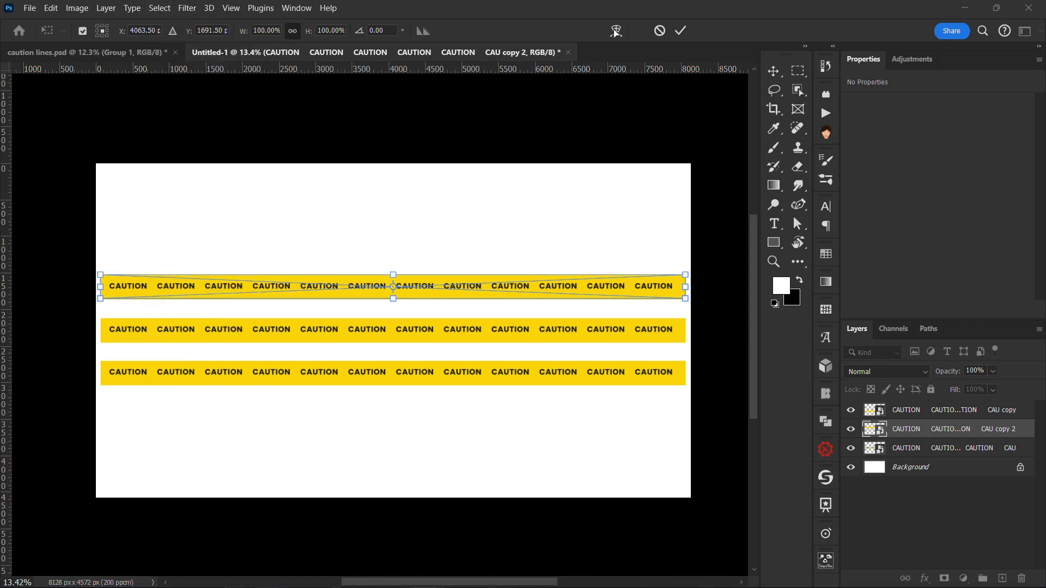
{"action": "left_click", "coordinate": [659, 32]}
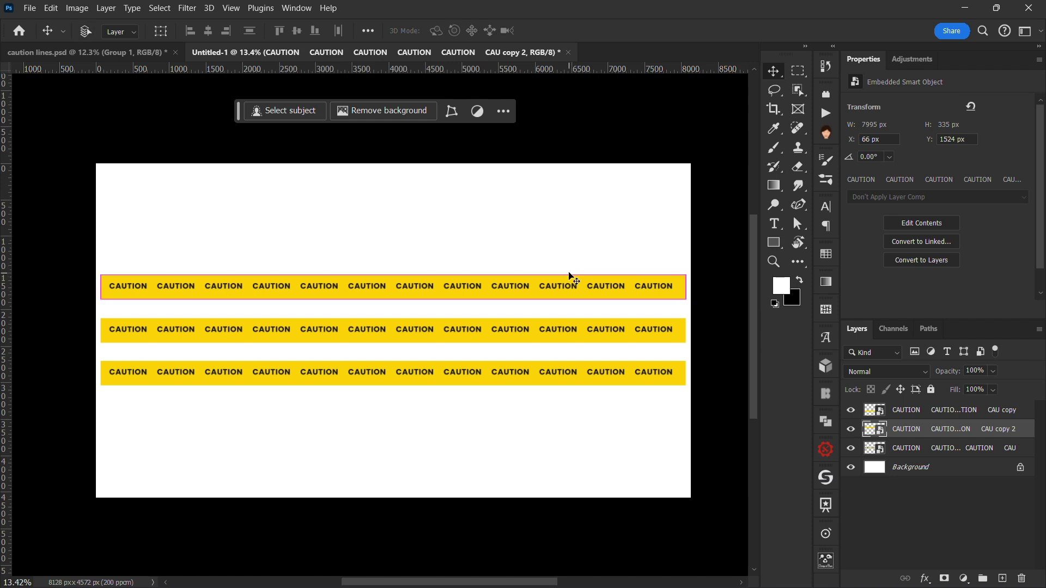
Rotate the top caution strip about -6.8° and place a copy just above it.
{"action": "key", "text": "ctrl+t"}
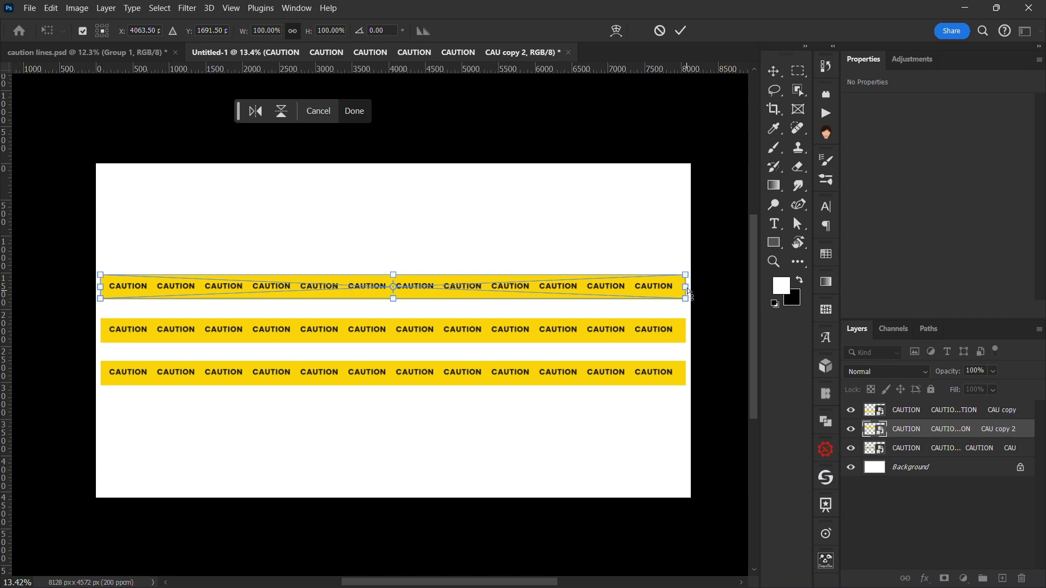
{"action": "left_click_drag", "start_coordinate": [690, 284], "coordinate": [687, 217]}
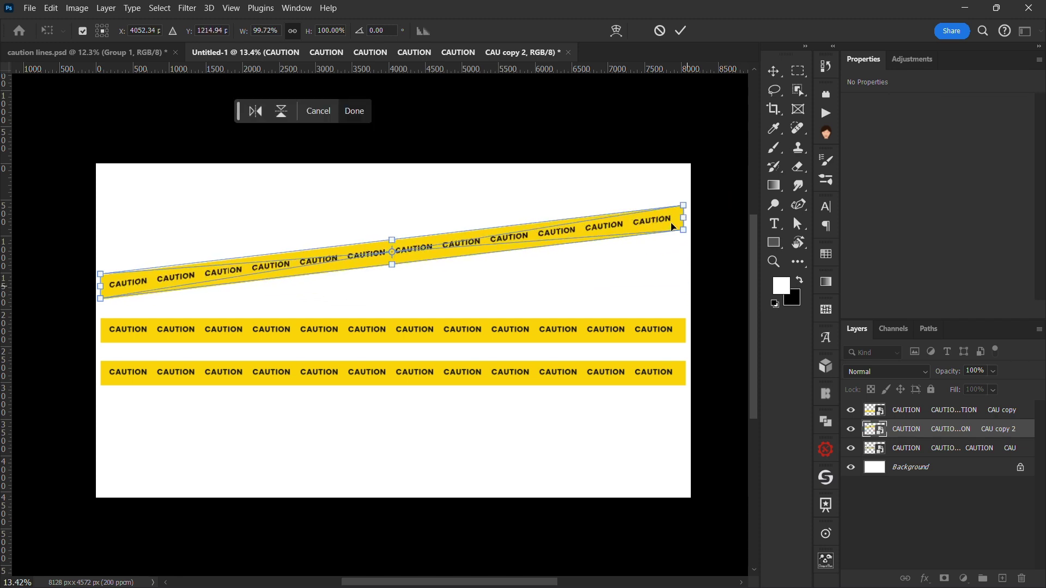
{"action": "left_click", "coordinate": [681, 30]}
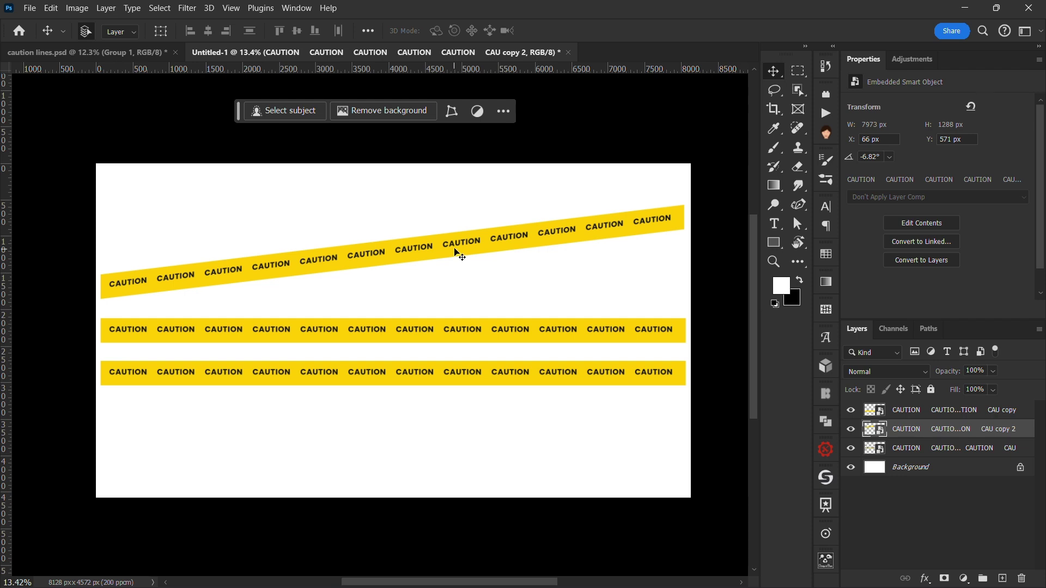
{"action": "left_click_drag", "start_coordinate": [455, 246], "coordinate": [451, 217]}
Delete the horizontal strips and spread the two tilted strips across upper and lower canvas.
{"action": "left_click_drag", "start_coordinate": [356, 380], "coordinate": [354, 432]}
{"action": "left_click_drag", "start_coordinate": [366, 334], "coordinate": [369, 387]}
{"action": "key", "text": "ctrl+t"}
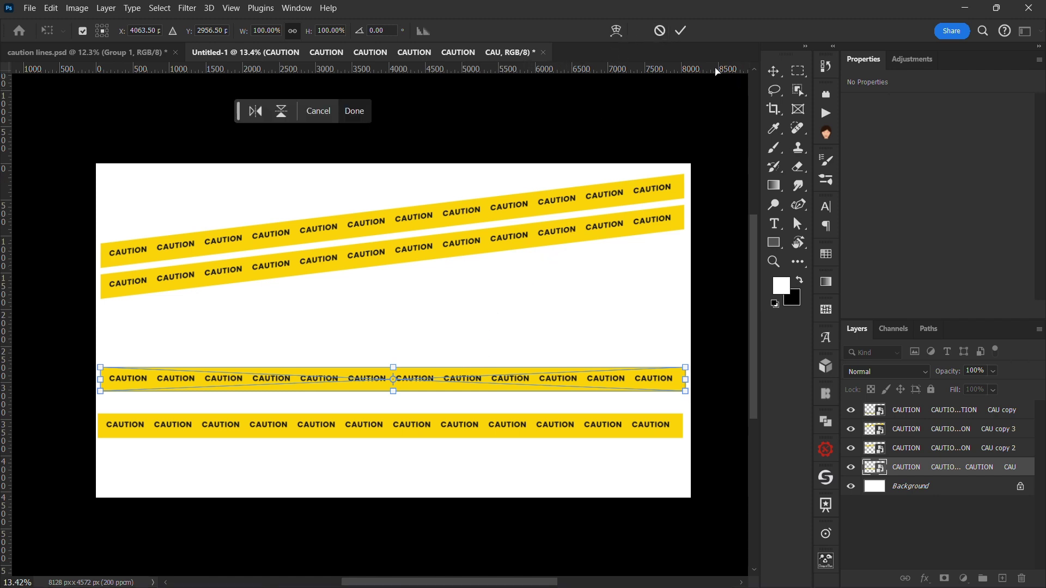
{"action": "left_click", "coordinate": [681, 30]}
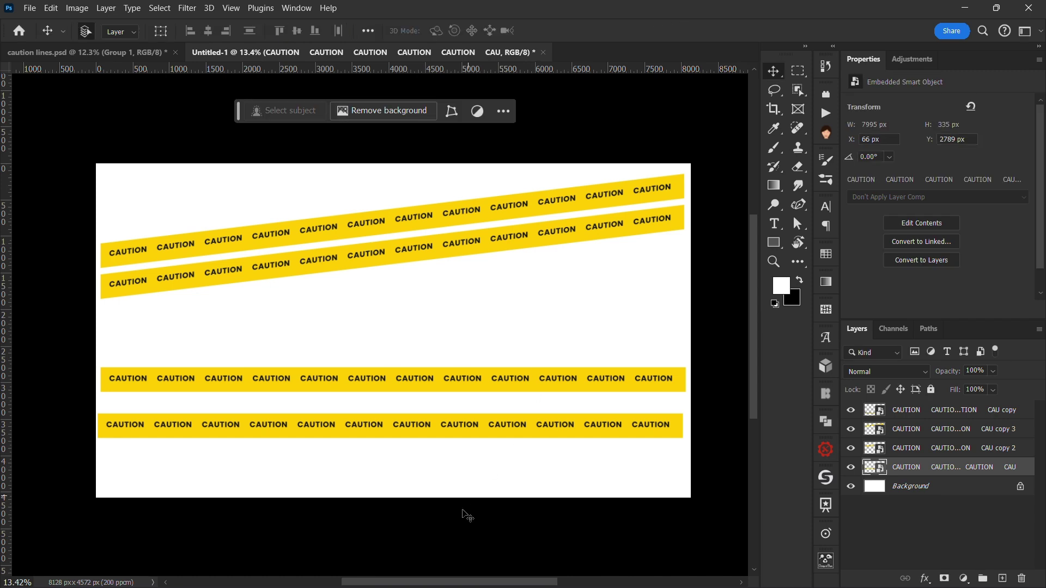
{"action": "left_click_drag", "start_coordinate": [450, 364], "coordinate": [465, 345]}
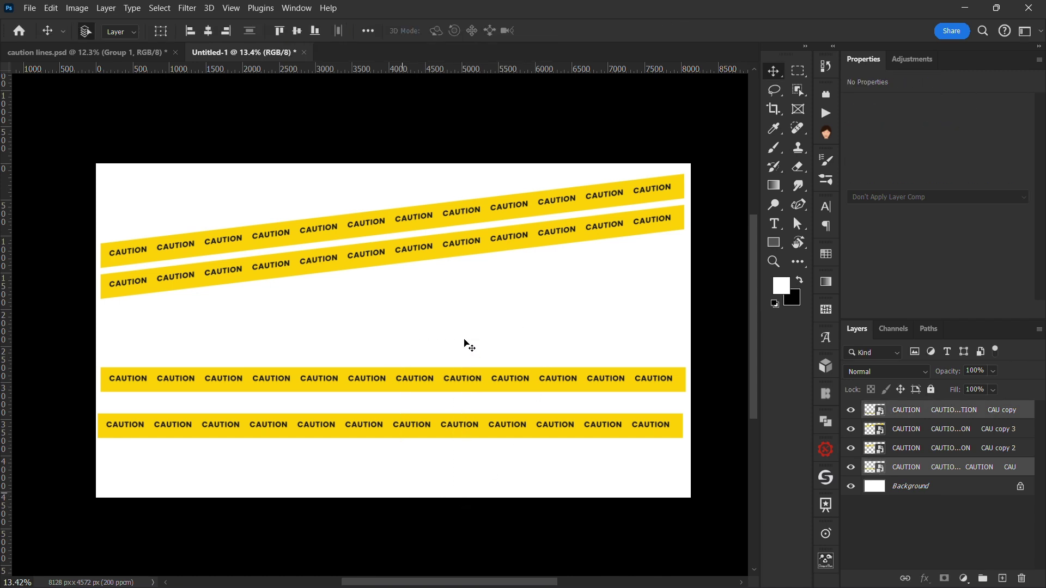
{"action": "key", "text": "Delete"}
{"action": "left_click_drag", "start_coordinate": [453, 254], "coordinate": [468, 409]}
{"action": "left_click_drag", "start_coordinate": [487, 210], "coordinate": [489, 249]}
Add a text layer reading 'CAUTION LINES' between the two strips.
{"action": "left_click", "coordinate": [443, 542]}
{"action": "key", "text": "t"}
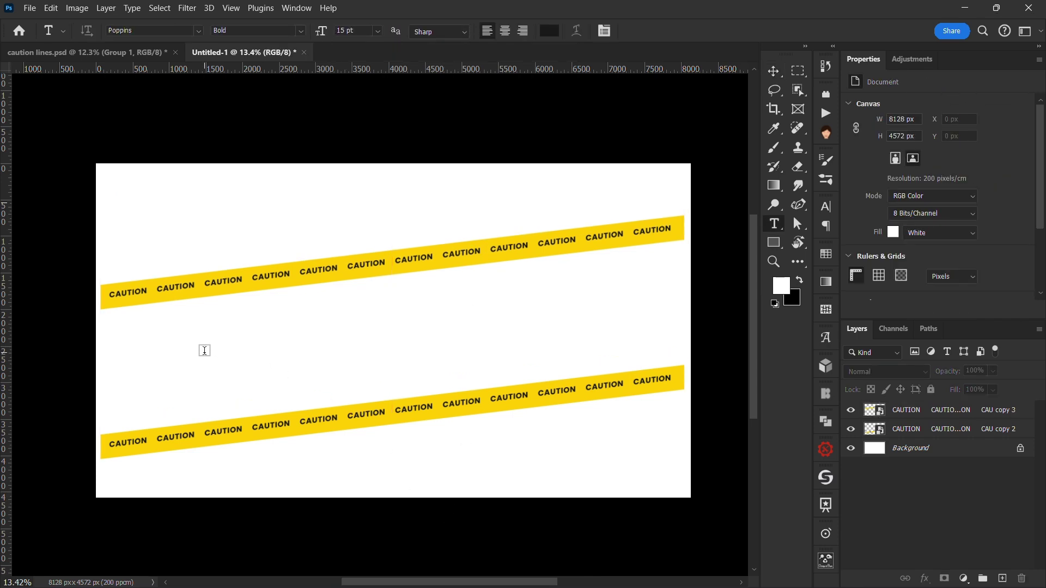
{"action": "left_click", "coordinate": [204, 351]}
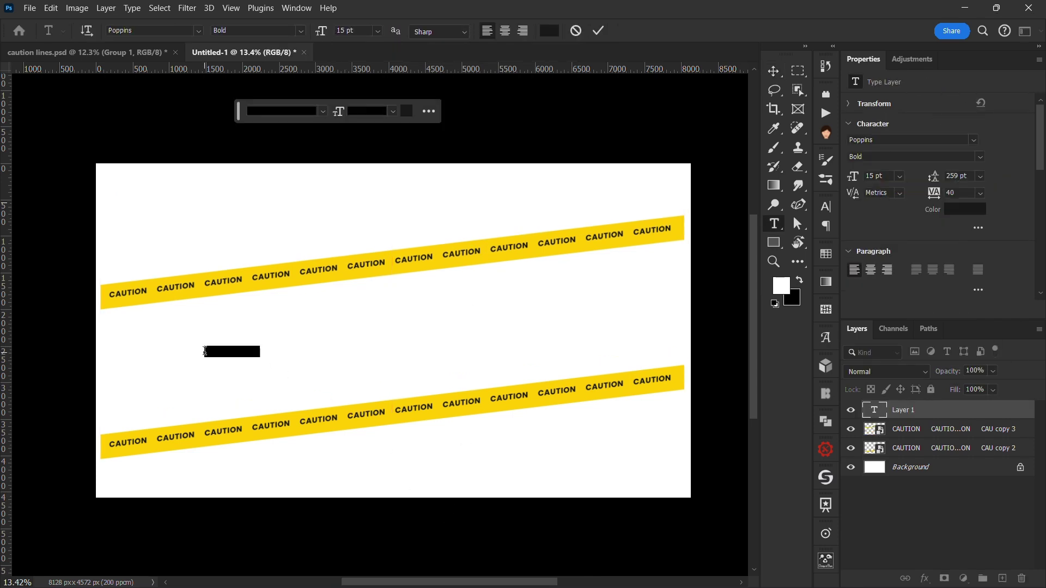
{"action": "type", "text": "CAUTION"}
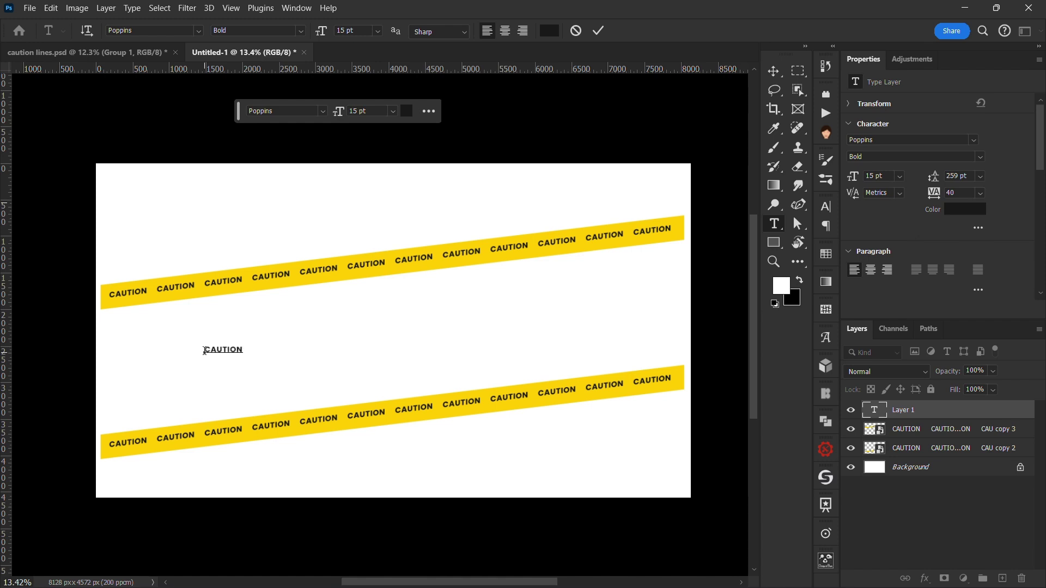
{"action": "type", "text": " LINES"}
Style the title as Bebas Regular, 162 pt, with -60 tracking.
{"action": "key", "text": "ctrl+a"}
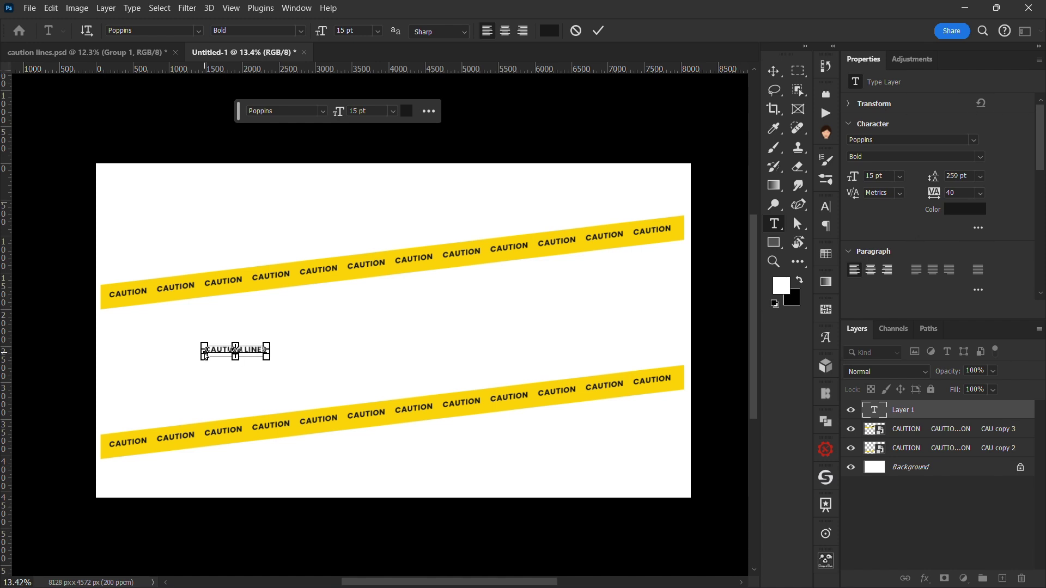
{"action": "left_click", "coordinate": [186, 30]}
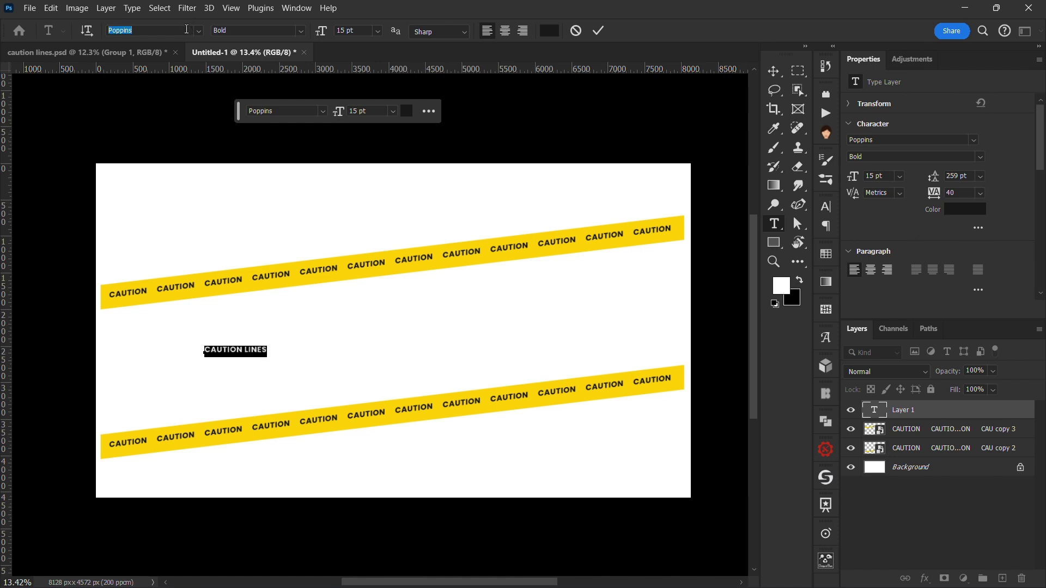
{"action": "type", "text": "BEBAS"}
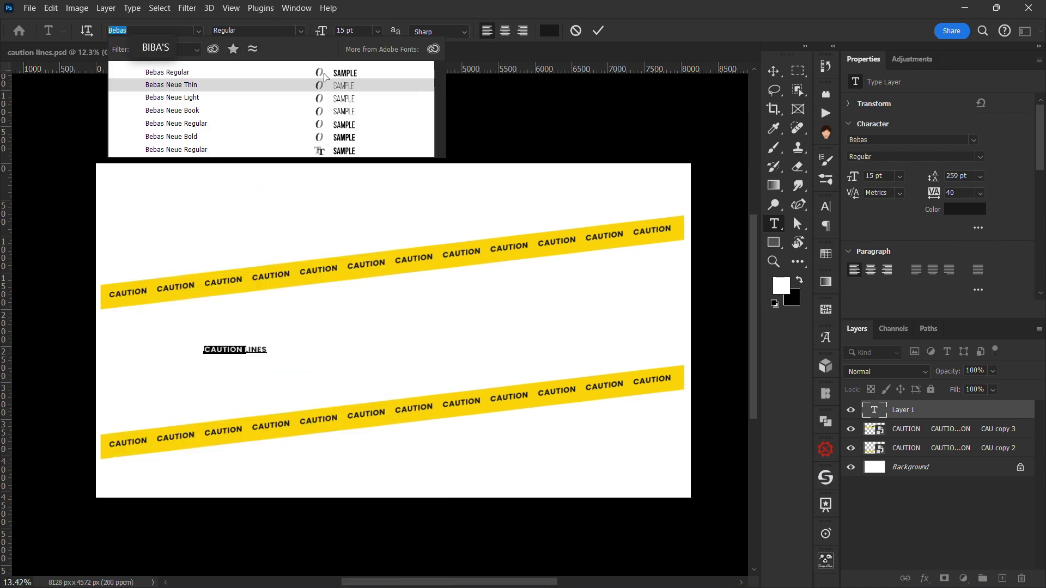
{"action": "key", "text": "Return"}
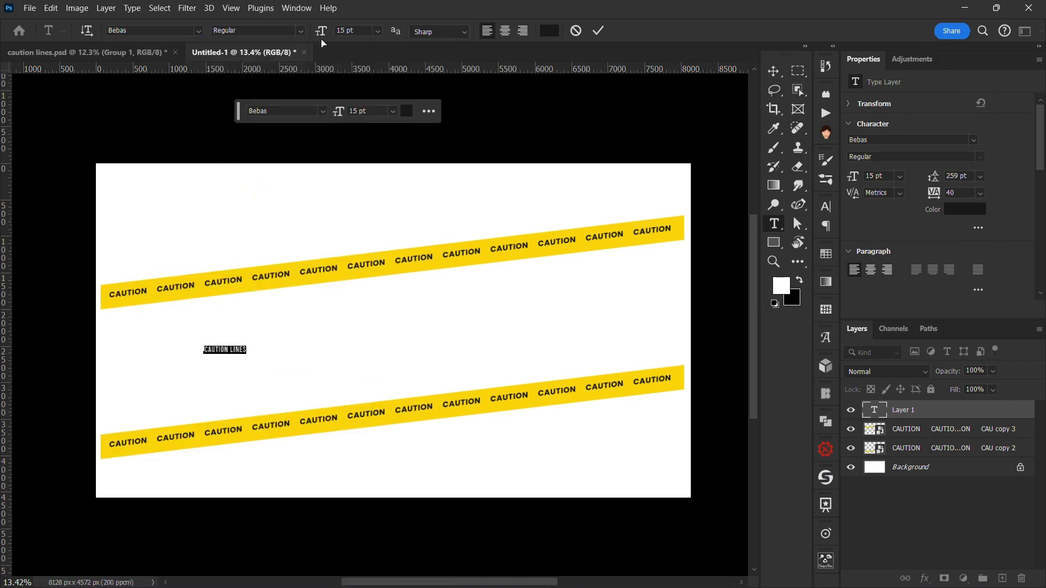
{"action": "left_click_drag", "start_coordinate": [321, 32], "coordinate": [424, 54]}
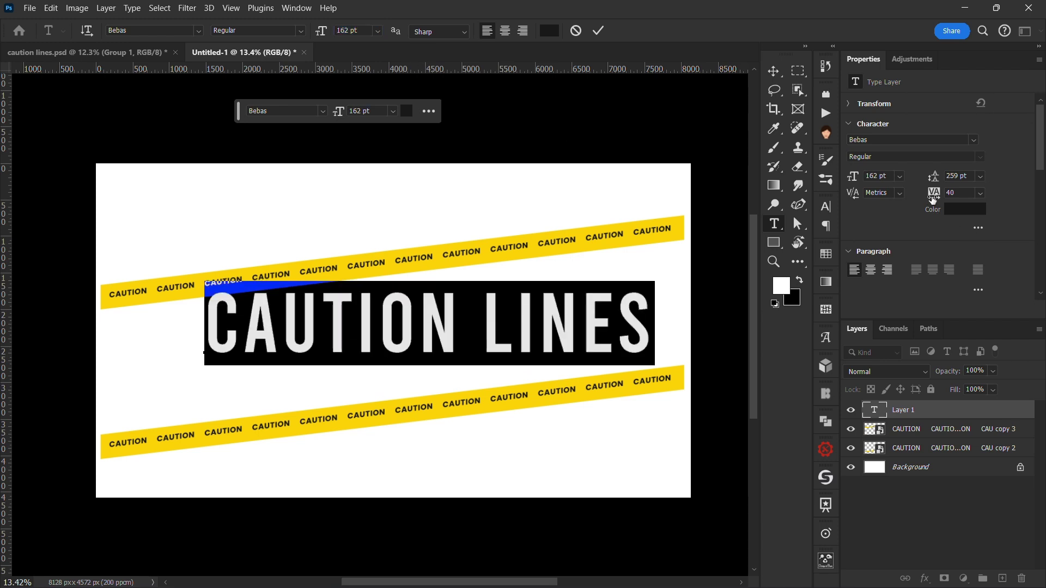
{"action": "left_click_drag", "start_coordinate": [933, 200], "coordinate": [930, 202]}
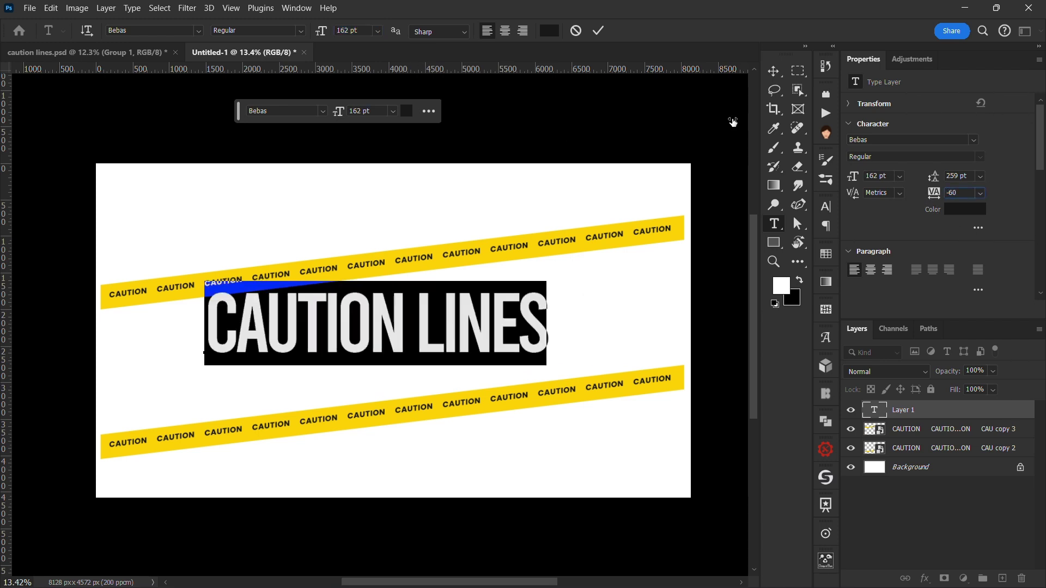
{"action": "left_click", "coordinate": [771, 72]}
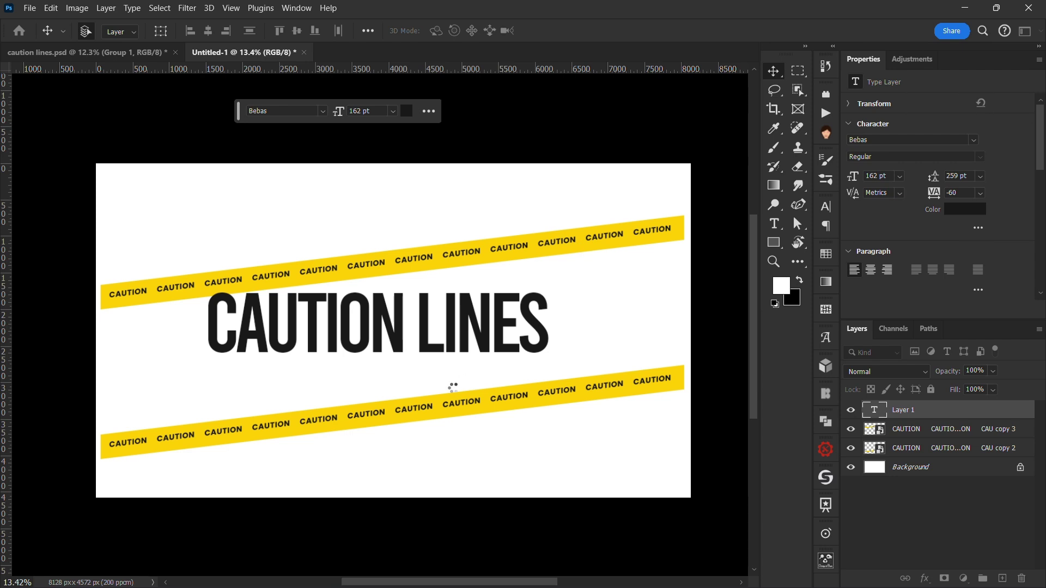
Skew the CAUTION LINES title upward about -5.7° to match the strips' tilt.
{"action": "left_click", "coordinate": [451, 389]}
{"action": "key", "text": "ctrl+t"}
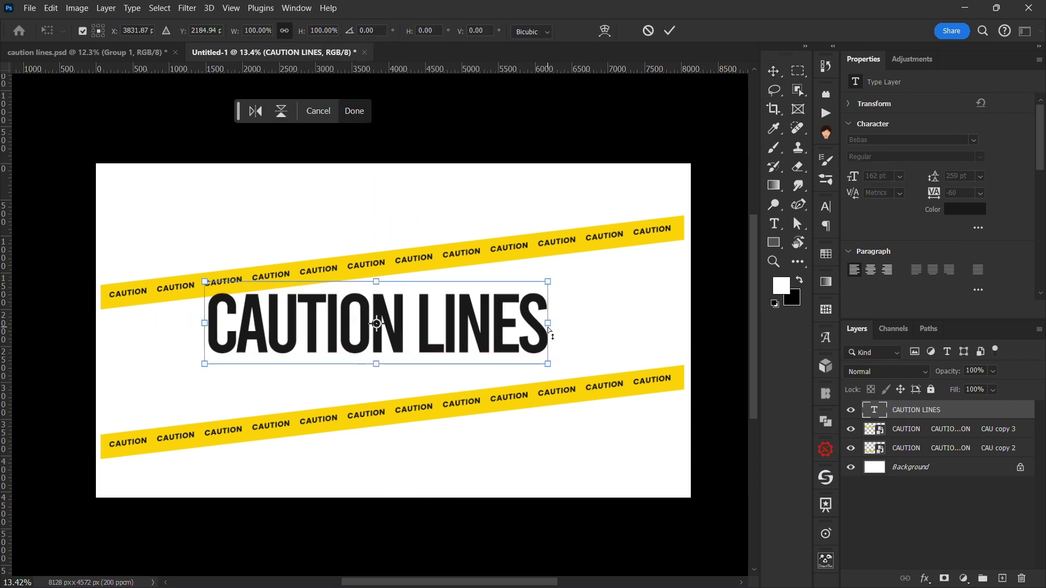
{"action": "left_click_drag", "start_coordinate": [549, 328], "coordinate": [545, 297]}
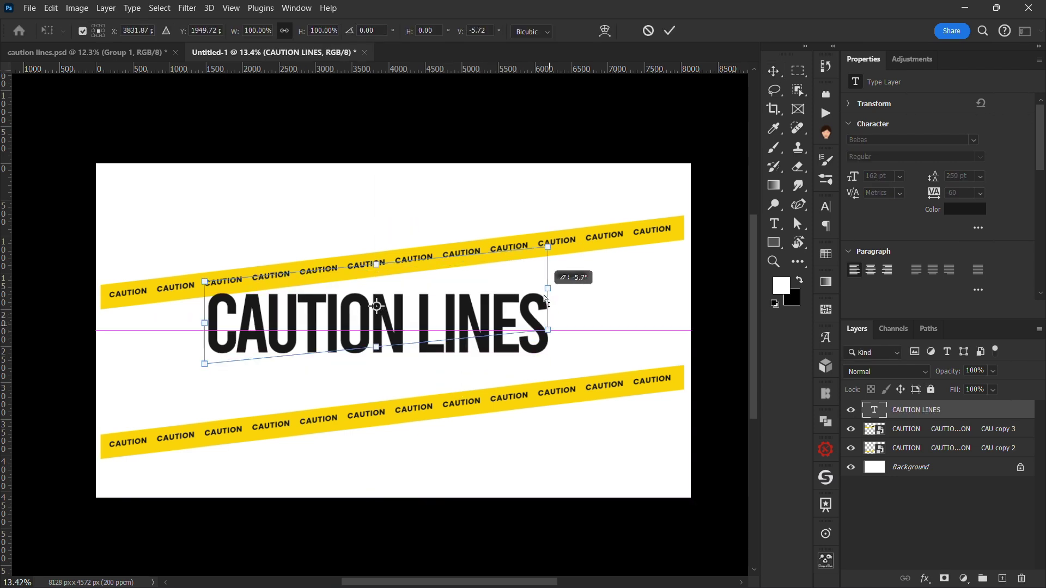